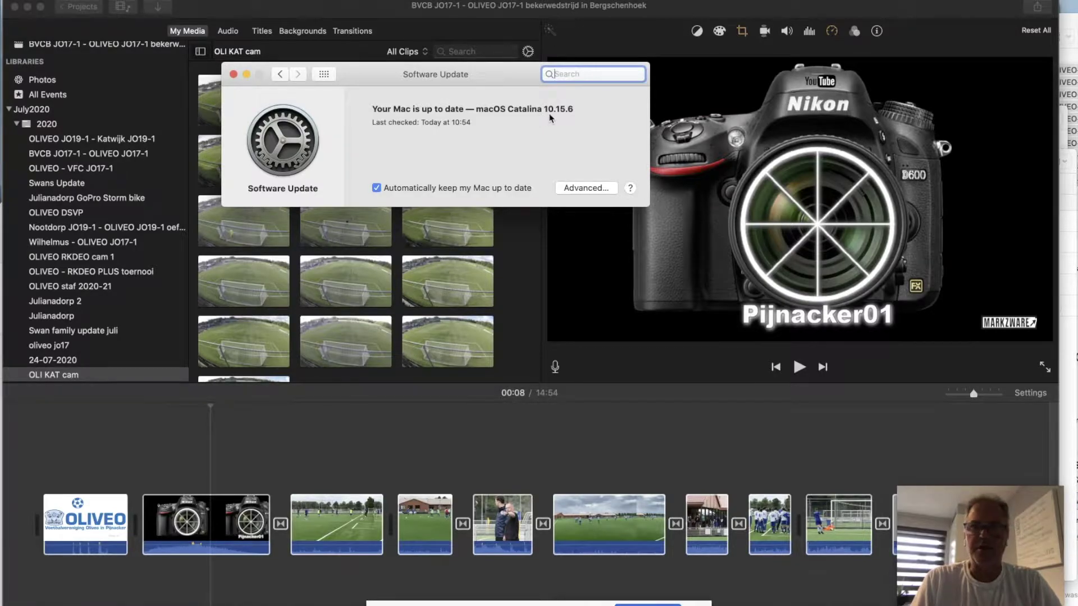
# Close Software Update after confirming macOS Catalina 10.15.6 is up to date.
pyautogui.click(233, 74)
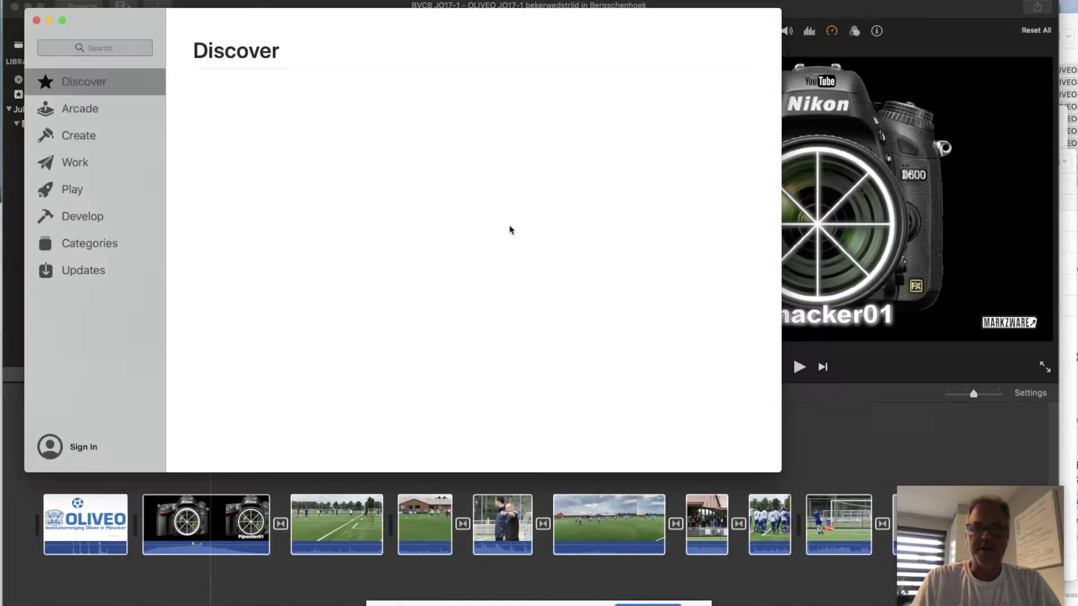
pyautogui.click(77, 271)
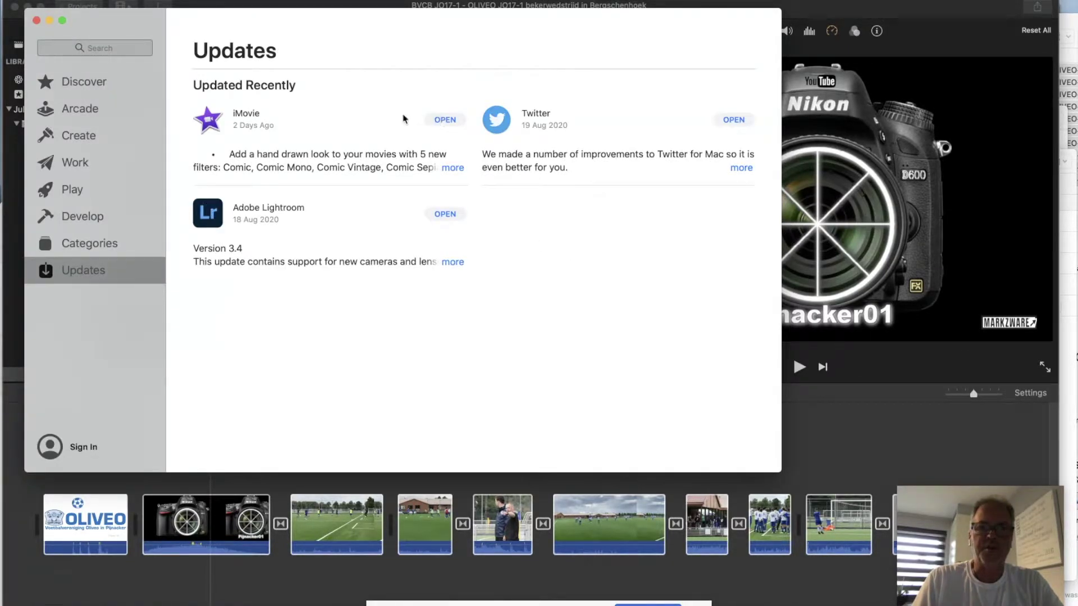
pyautogui.click(458, 170)
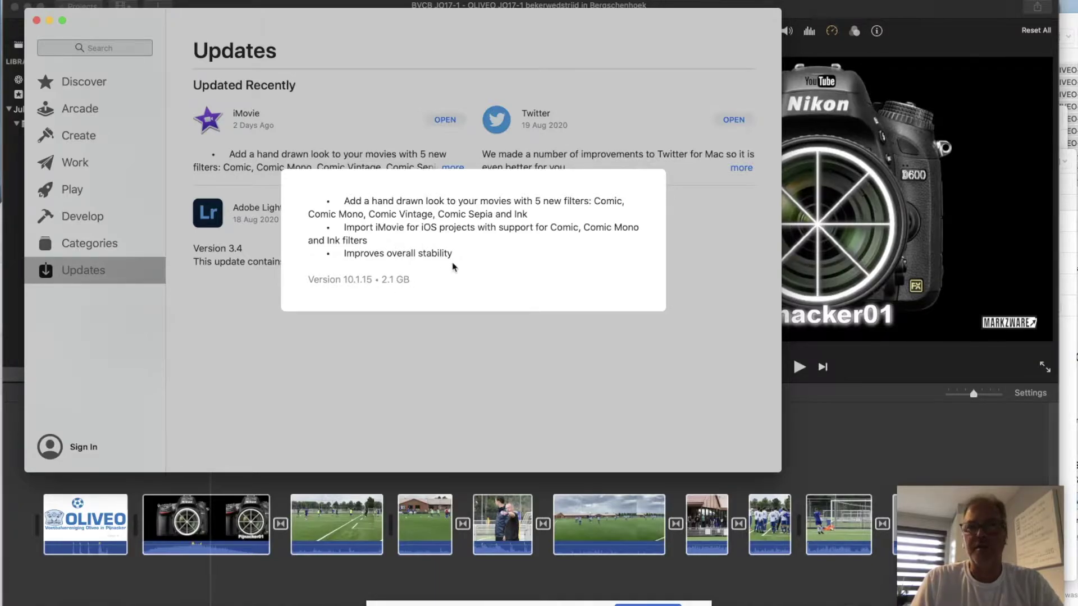
pyautogui.click(37, 21)
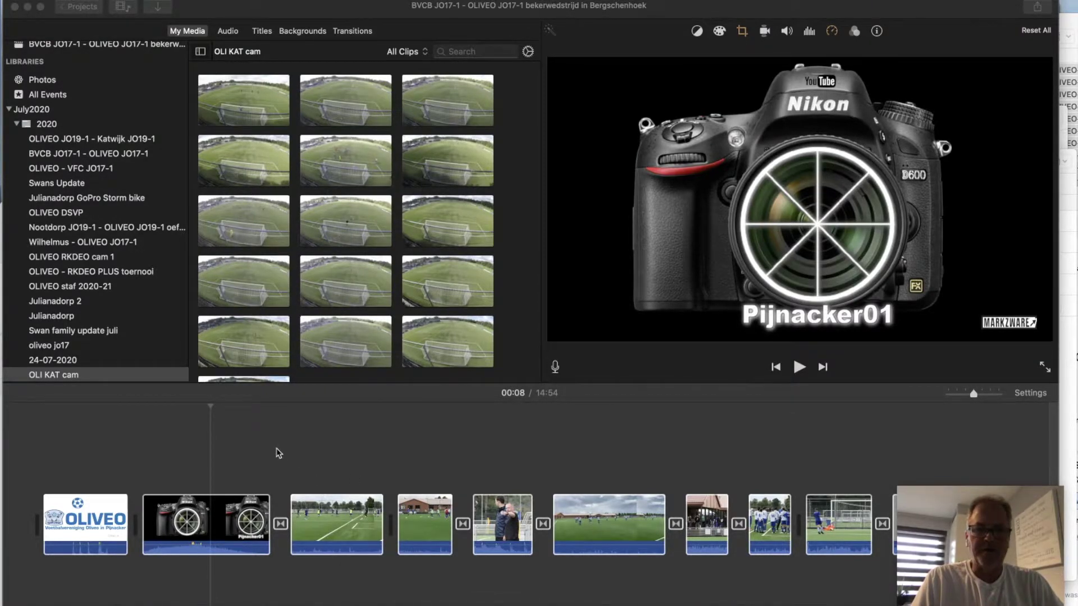
# Put the playhead at the start of the airplane clip, past the football clips.
pyautogui.click(286, 485)
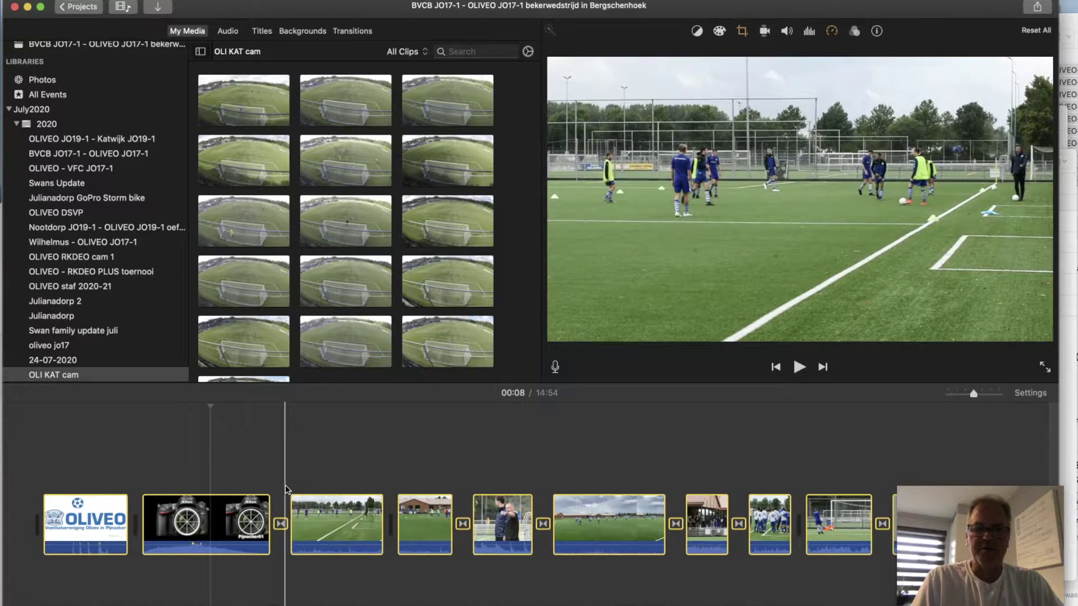
pyautogui.click(325, 514)
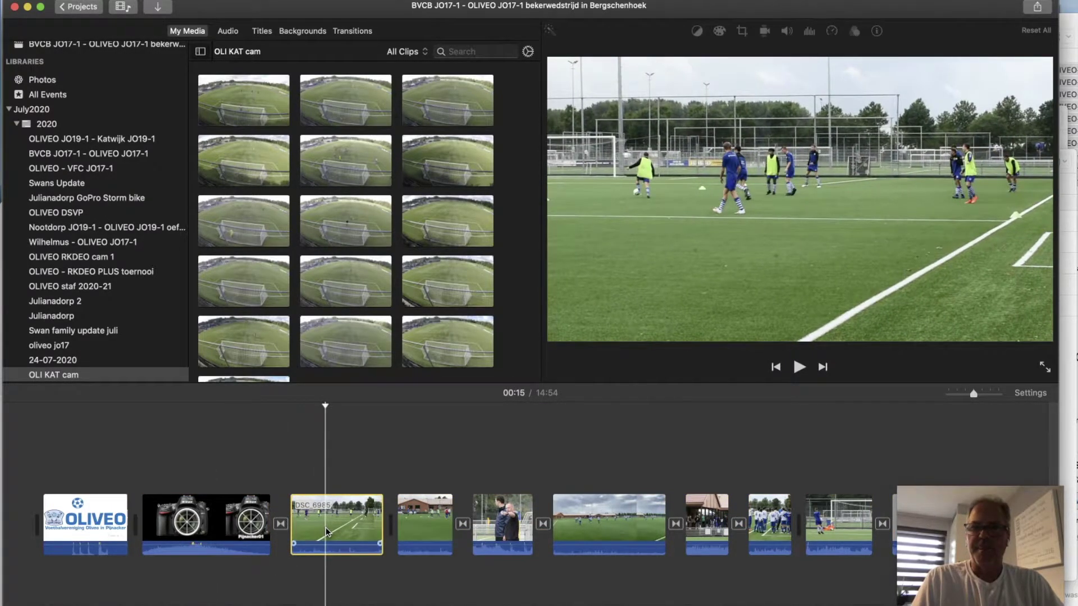
pyautogui.click(288, 492)
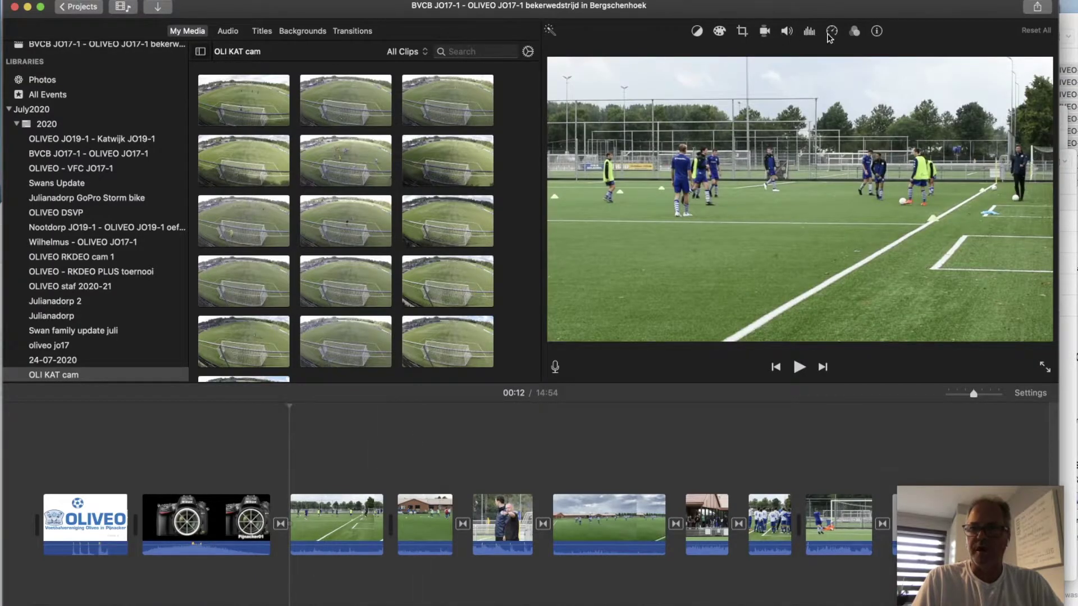
pyautogui.click(327, 504)
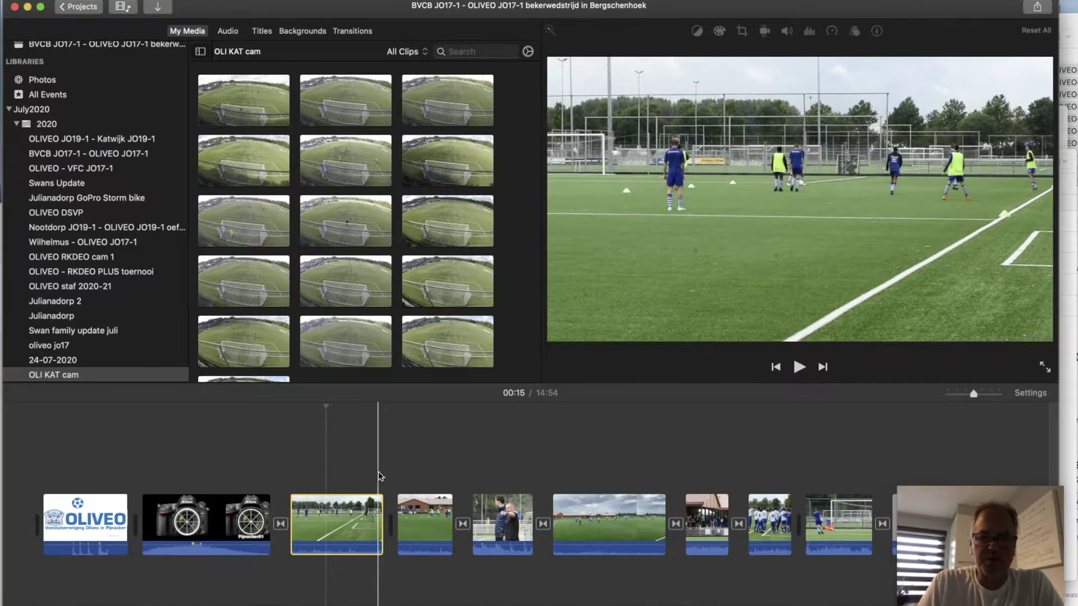
pyautogui.hscroll(5, 365, 482)
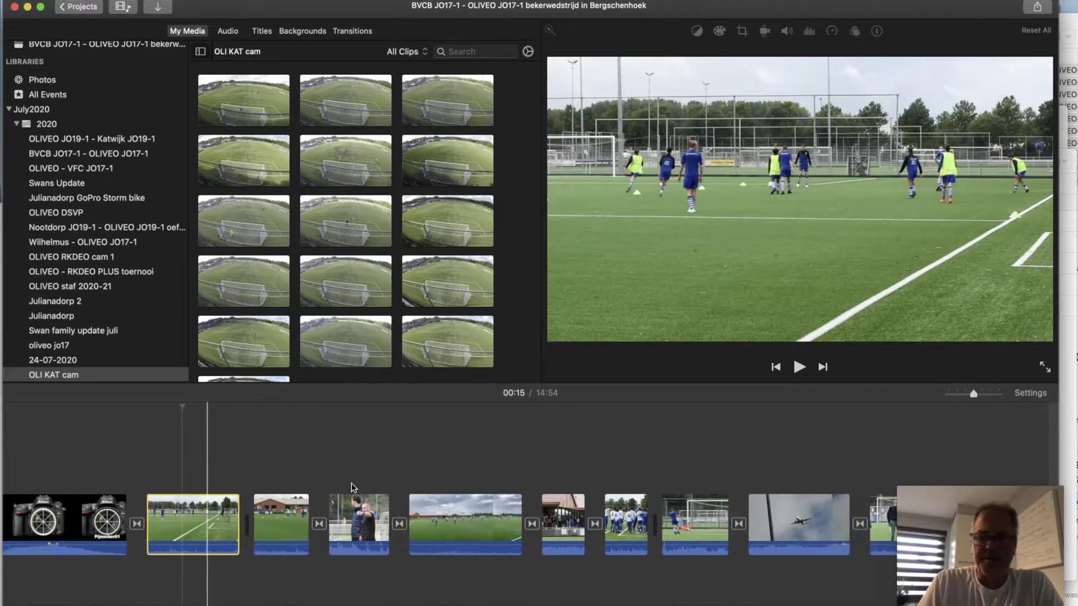
pyautogui.hscroll(15, 352, 487)
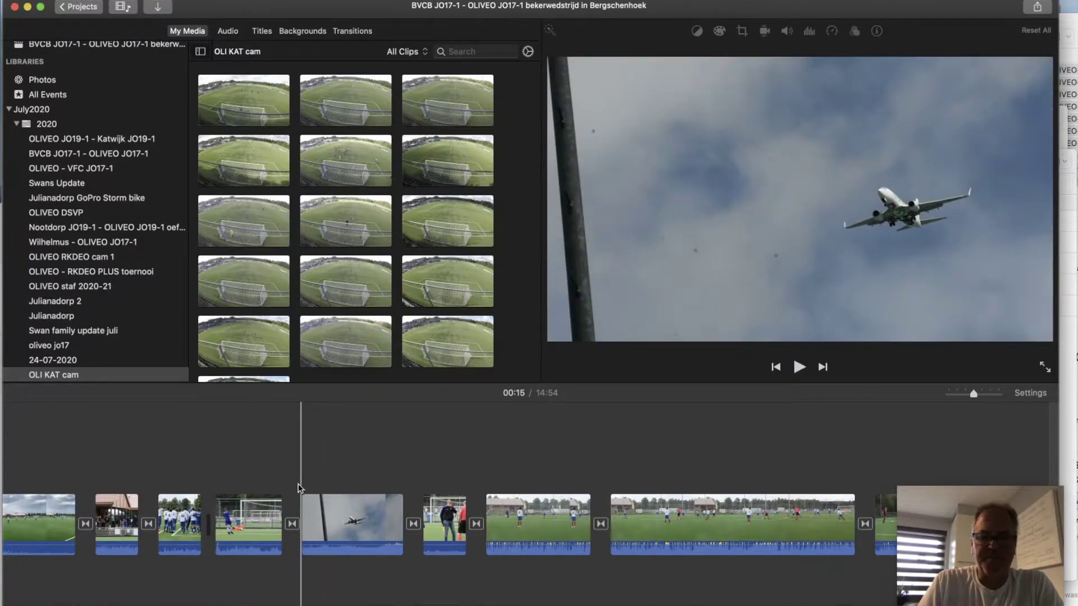
pyautogui.click(299, 487)
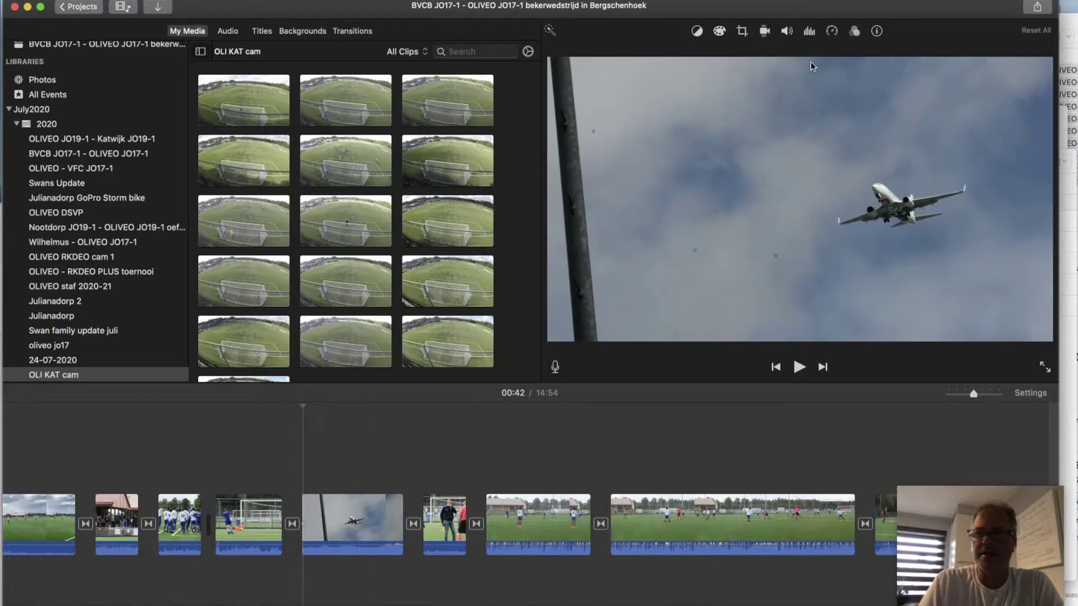
pyautogui.click(831, 32)
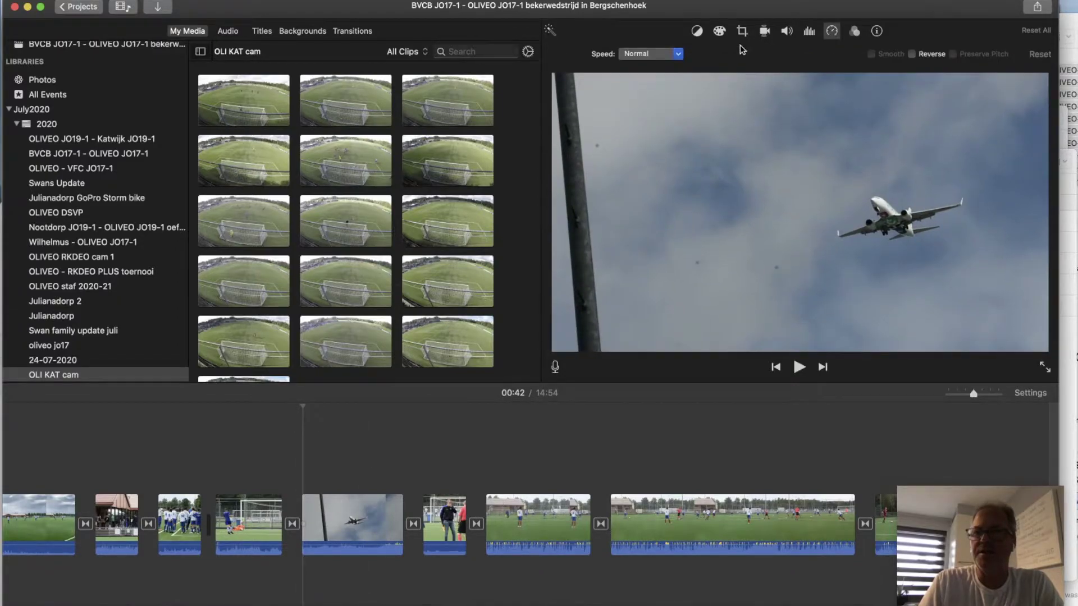
pyautogui.click(665, 55)
pyautogui.click(659, 80)
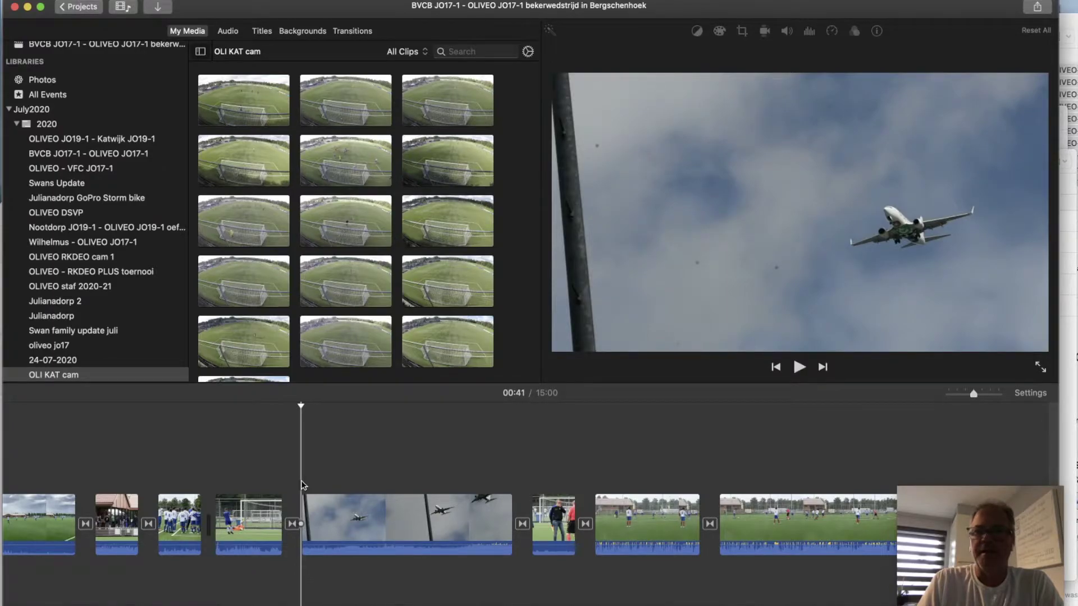
pyautogui.click(833, 32)
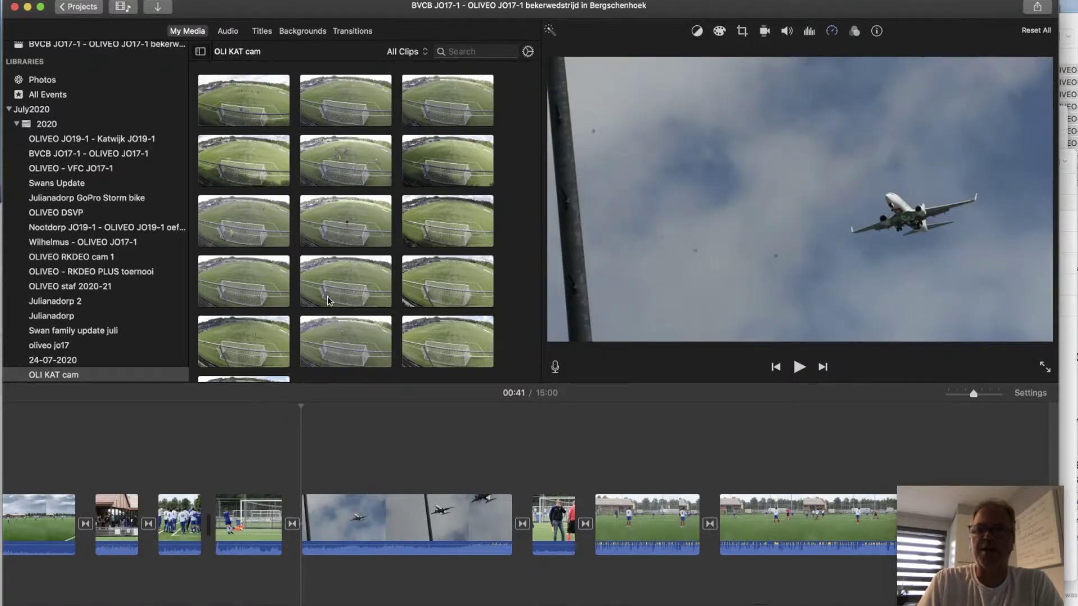
pyautogui.click(369, 332)
pyautogui.click(369, 332)
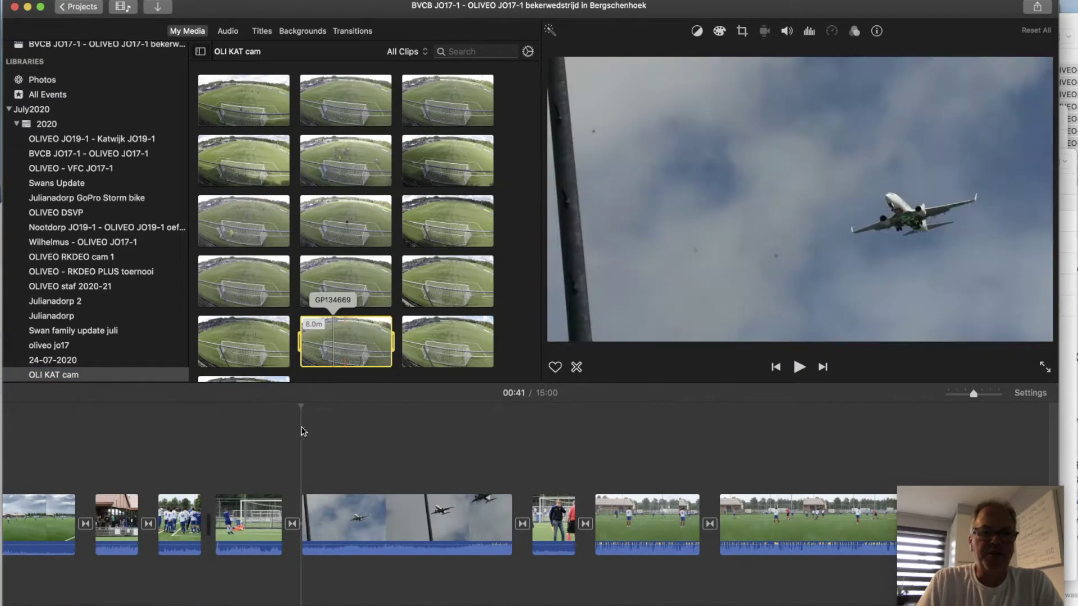
pyautogui.click(300, 443)
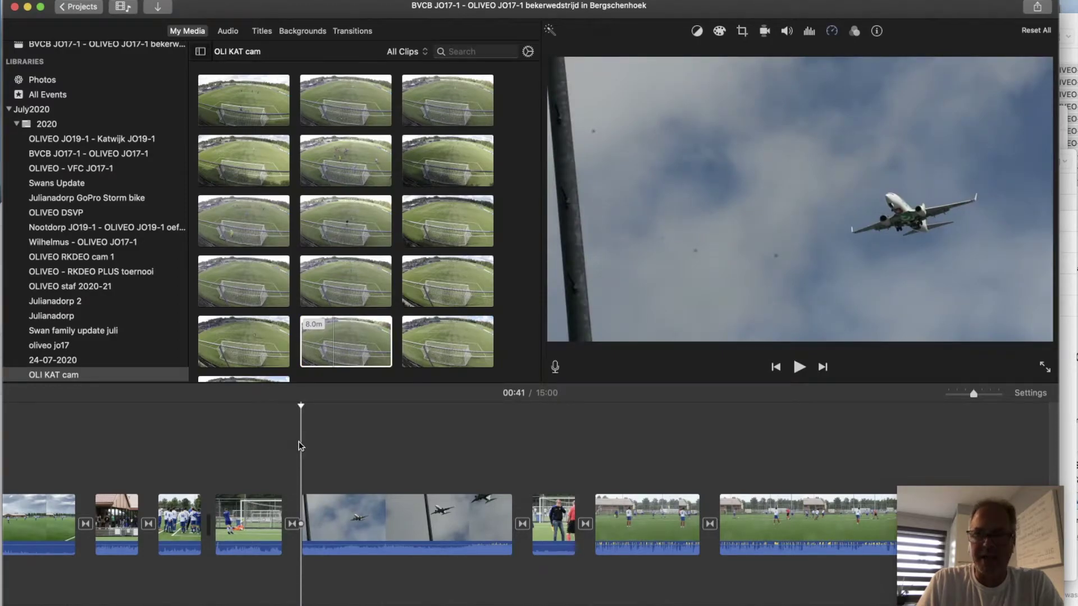
pyautogui.click(832, 32)
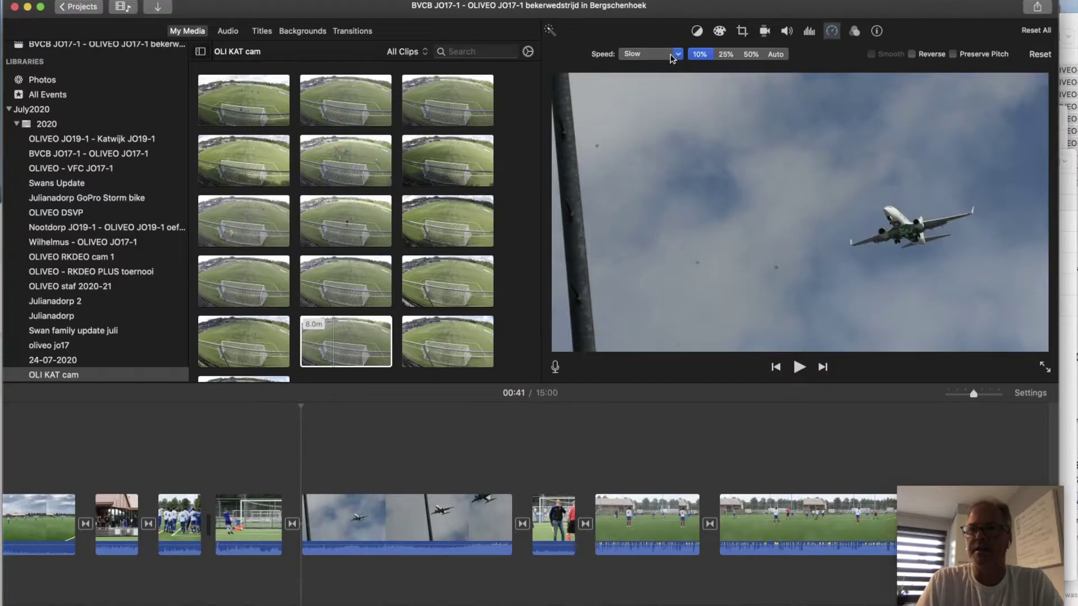
pyautogui.click(670, 54)
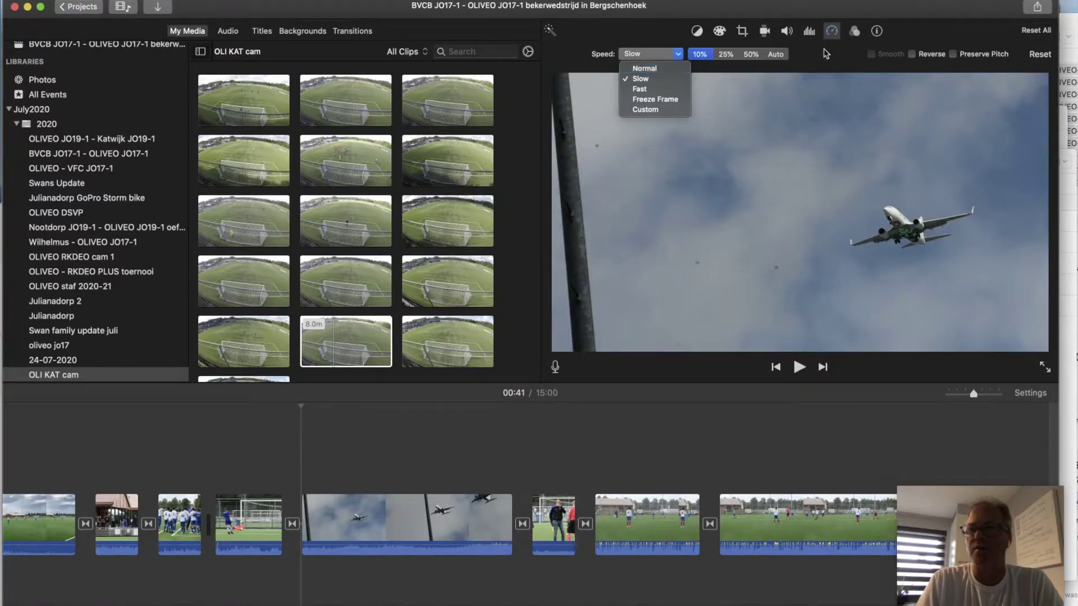
pyautogui.click(651, 68)
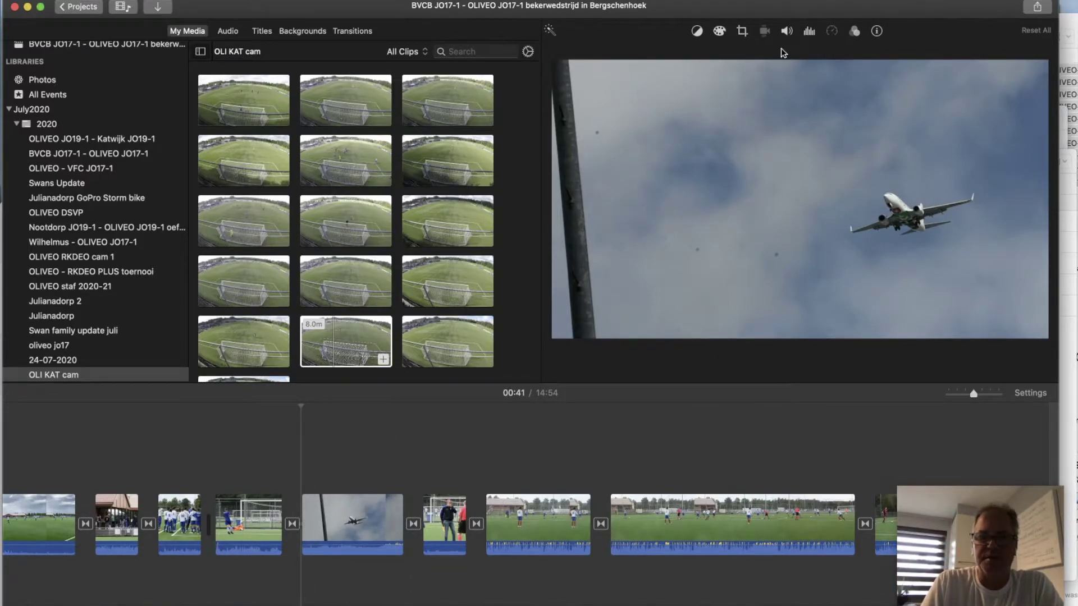
# Reselect the airplane clip at 00:48 and apply the Crop control to it.
pyautogui.click(453, 522)
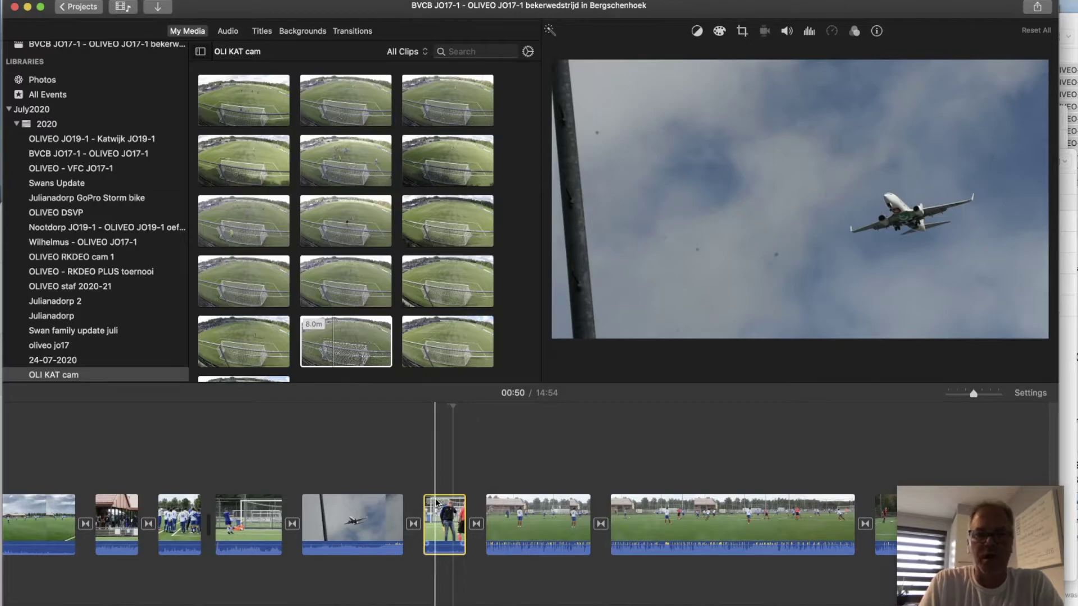
pyautogui.click(436, 514)
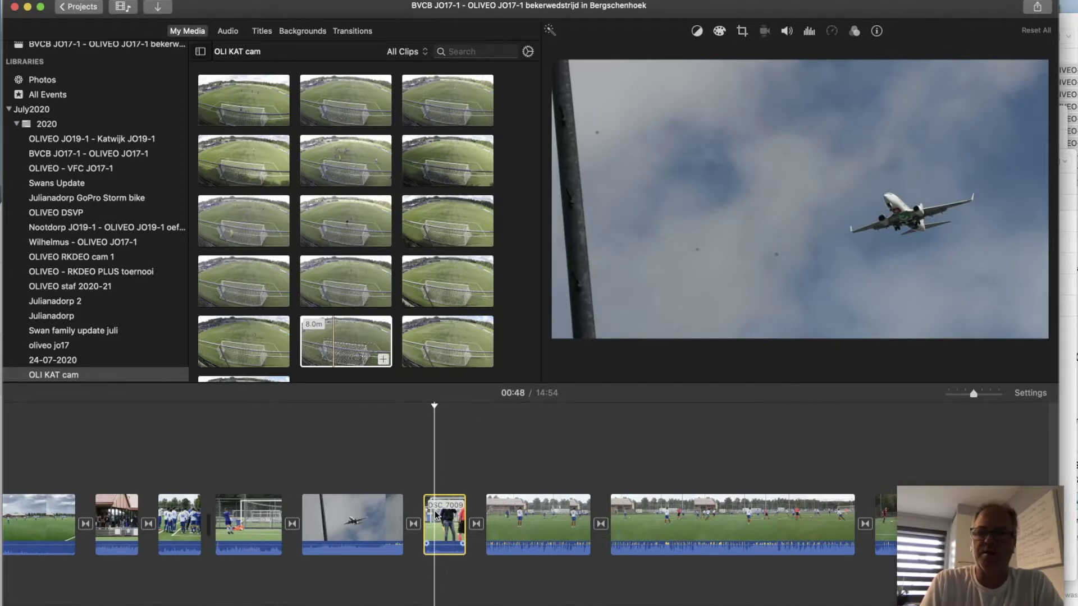
pyautogui.click(360, 525)
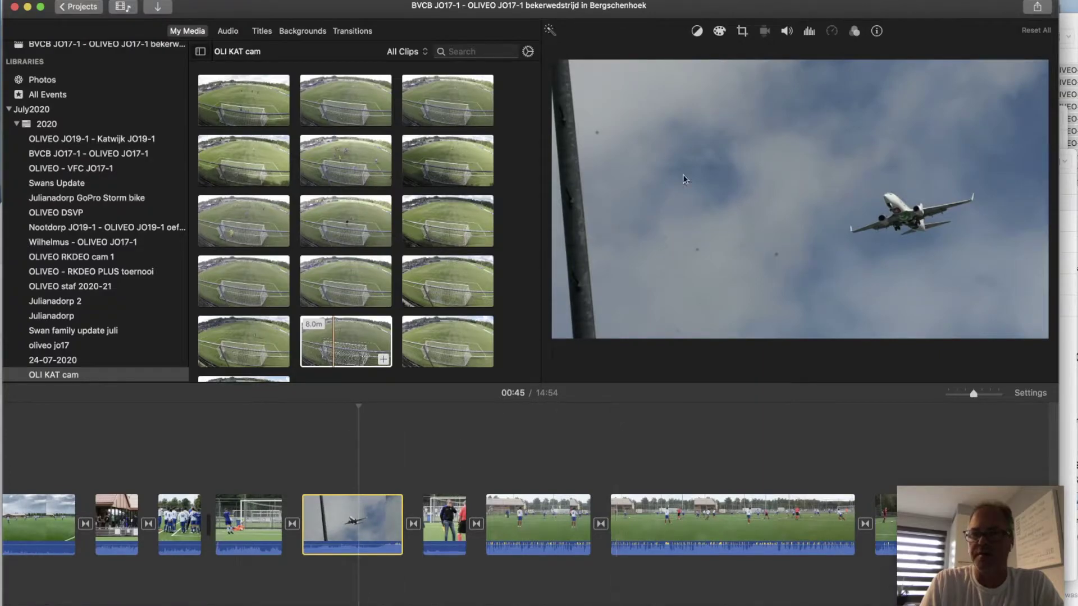
pyautogui.click(741, 32)
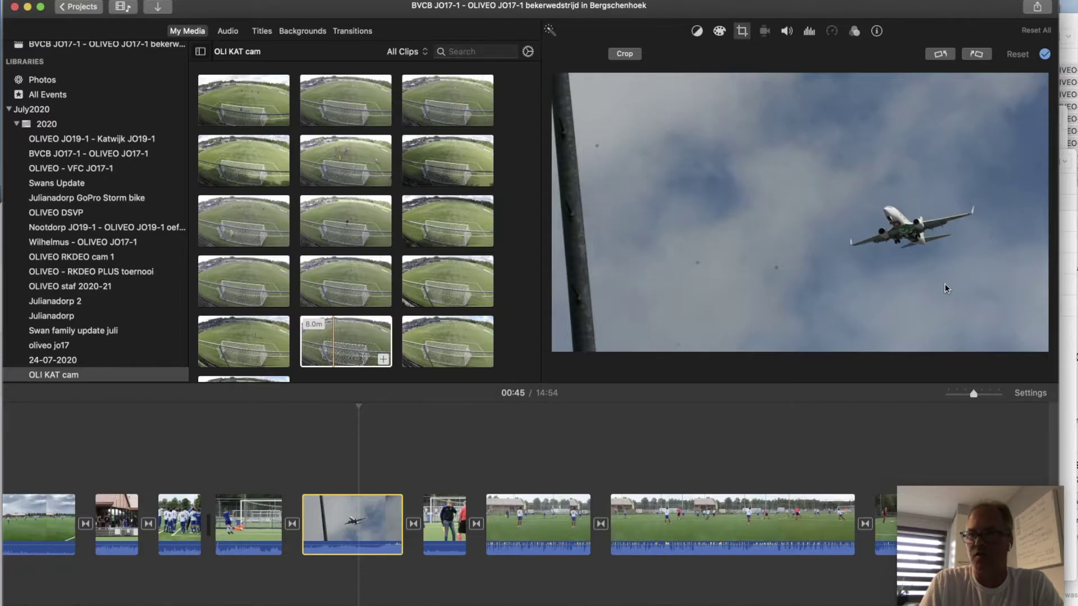
pyautogui.click(1045, 55)
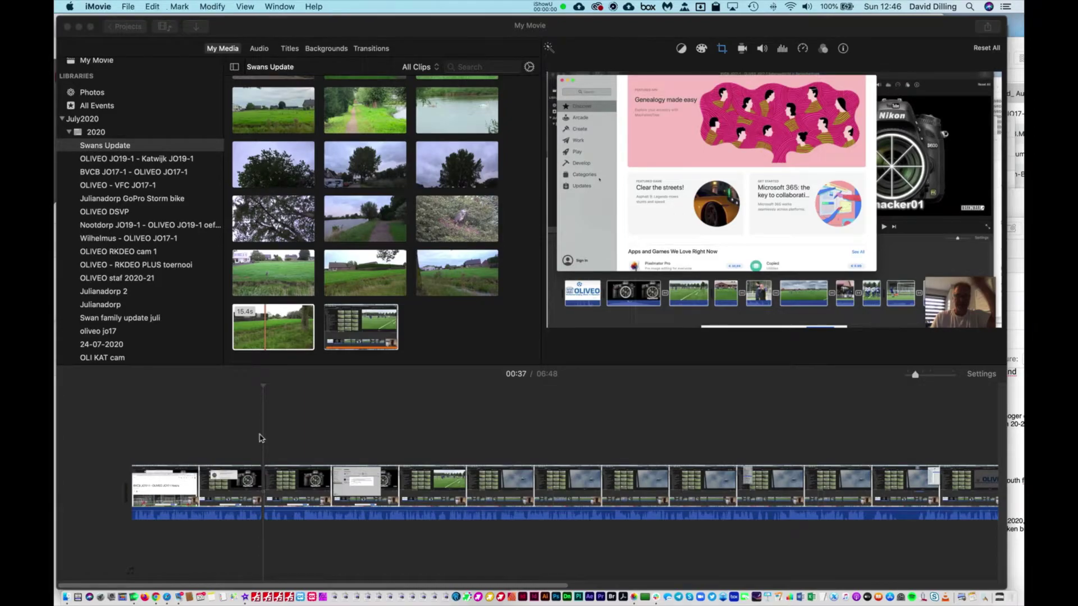
# In My Movie, set the playhead to 00:42 and preview a Swans Update library clip.
pyautogui.click(260, 439)
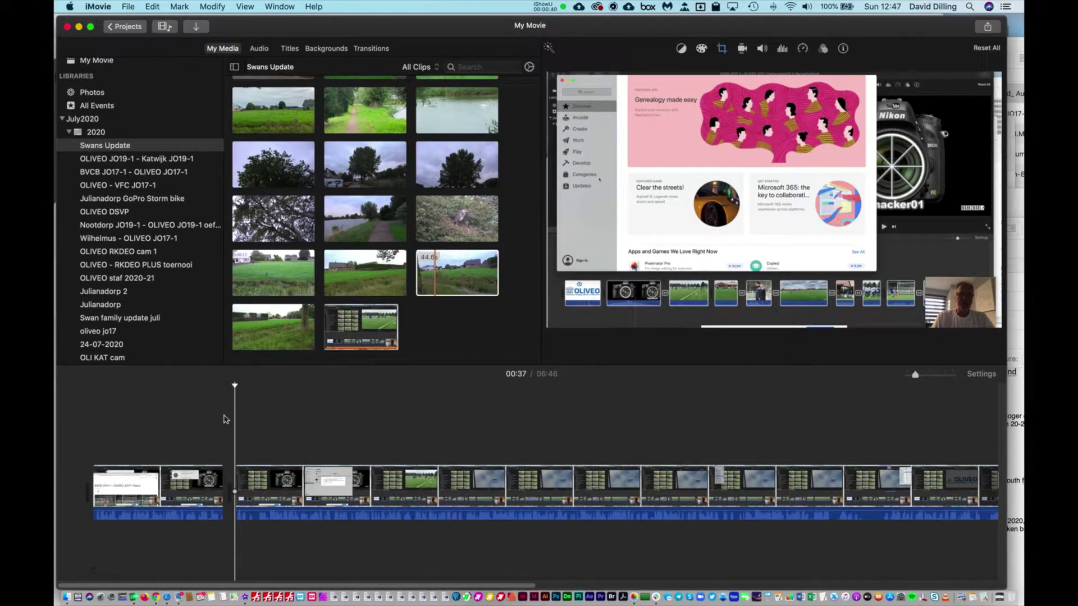
pyautogui.click(253, 459)
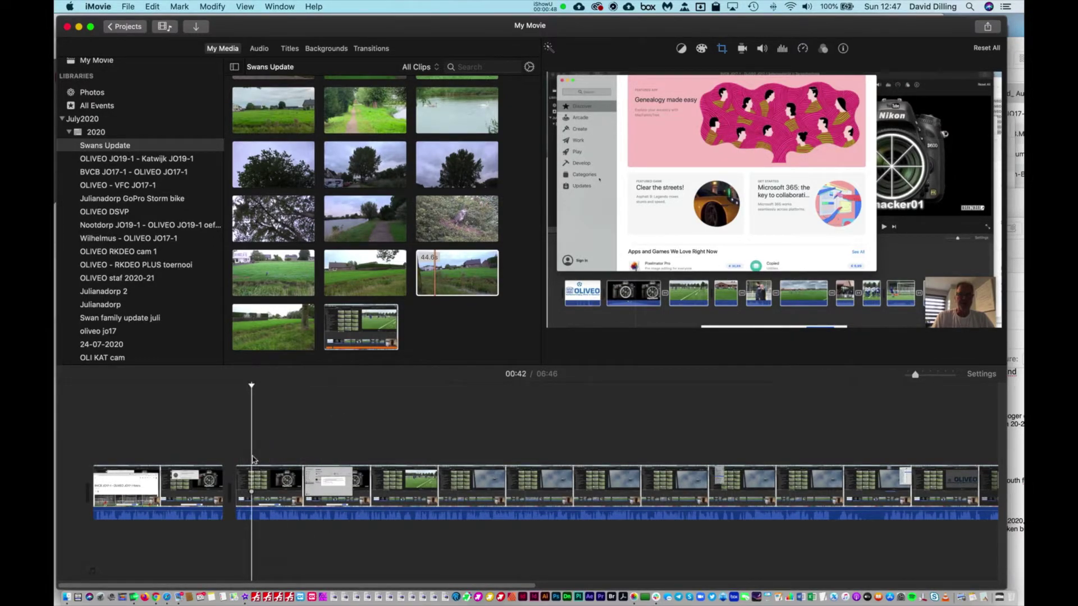
pyautogui.click(252, 478)
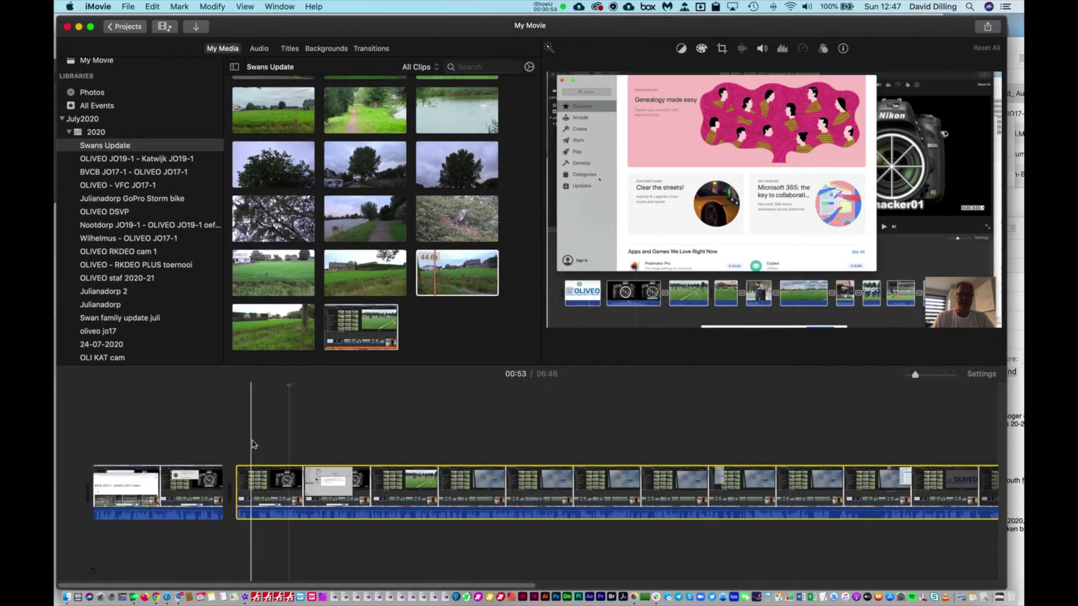
pyautogui.click(278, 335)
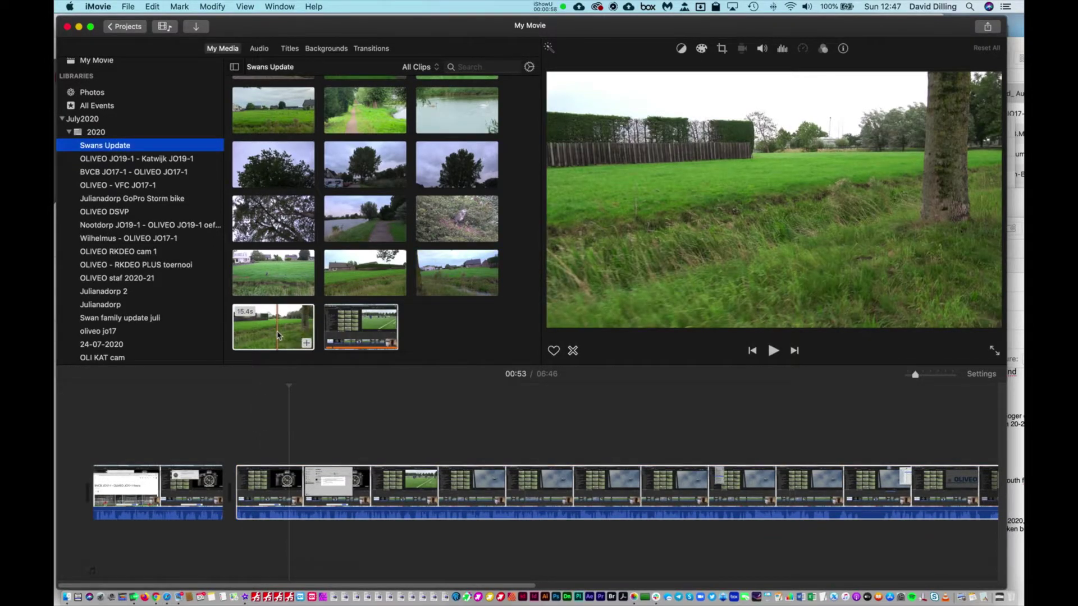
pyautogui.click(259, 403)
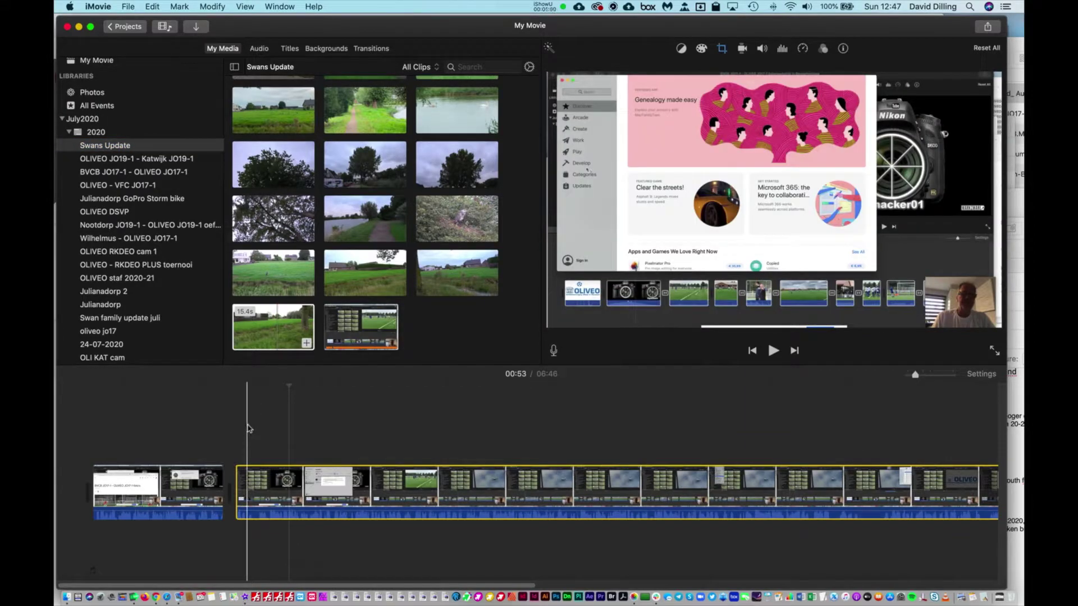
# Play My Movie briefly from 00:37, then select all clips from the match project's start.
pyautogui.click(236, 439)
pyautogui.press('space')
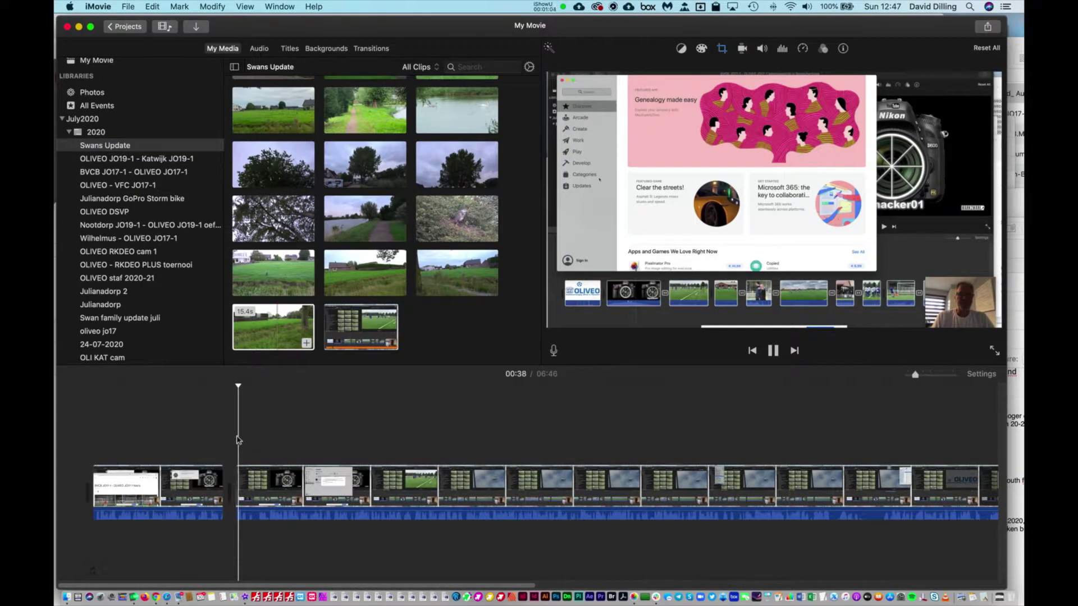
pyautogui.press('space')
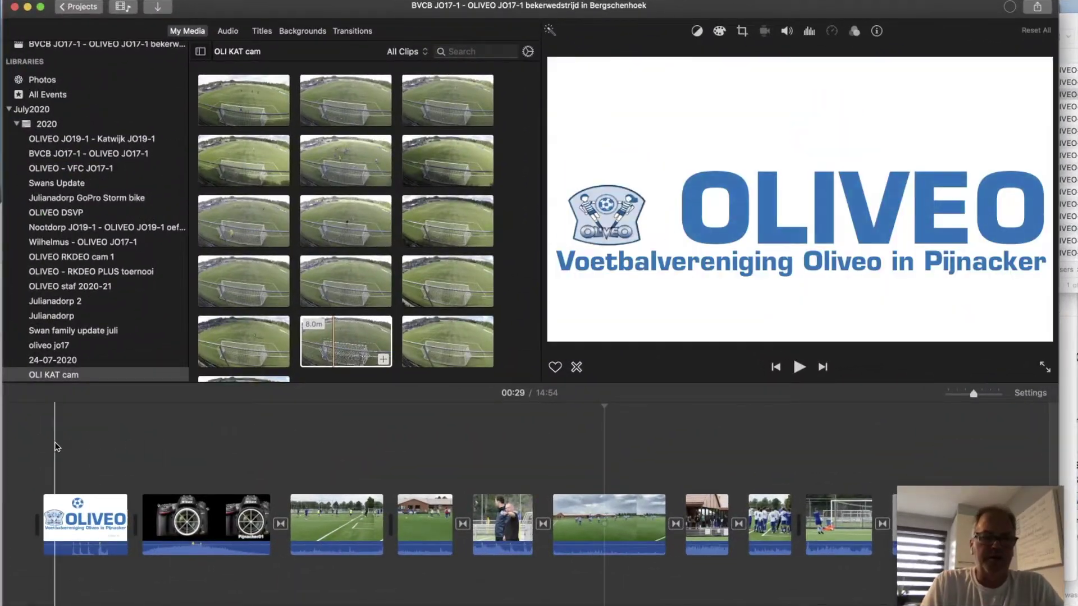
pyautogui.click(39, 443)
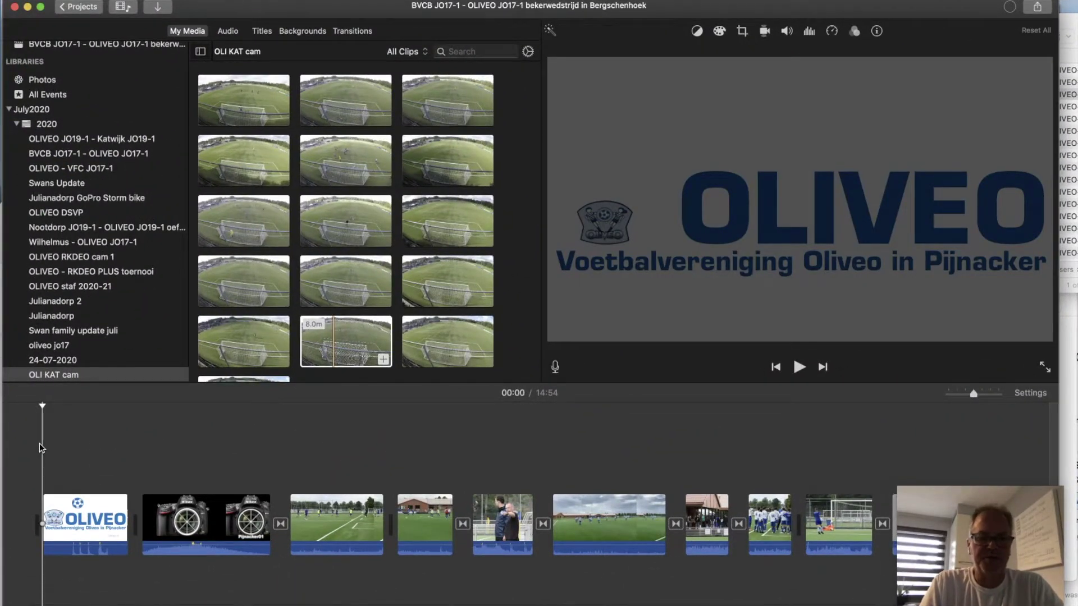
pyautogui.press('super+a')
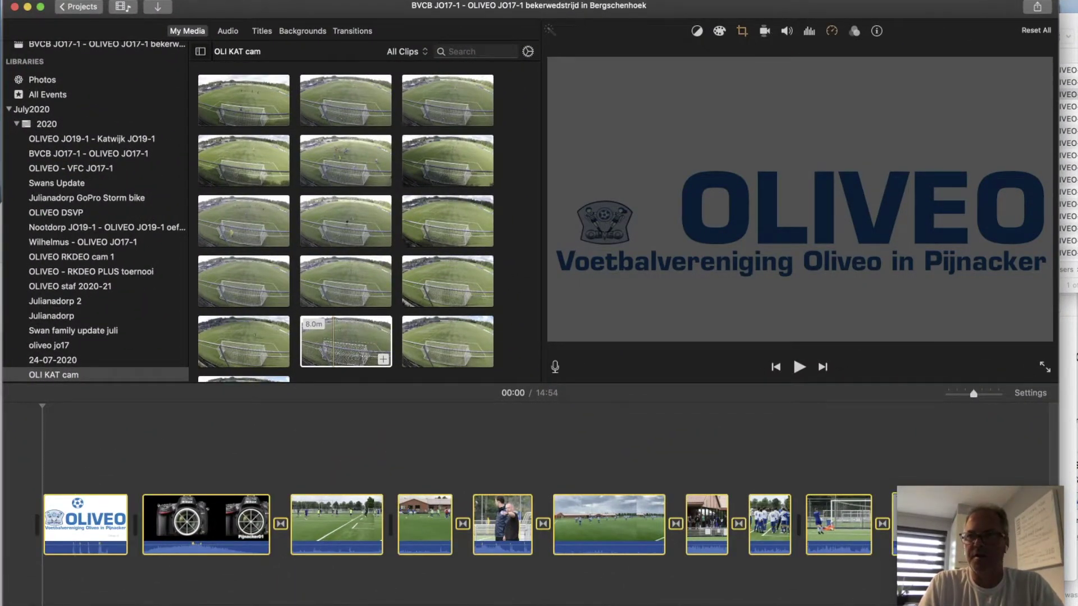
# Open YouTube sharing for the OLIVEO match, keeping SD 480p, and bring up the Mail drafts.
pyautogui.click(1036, 8)
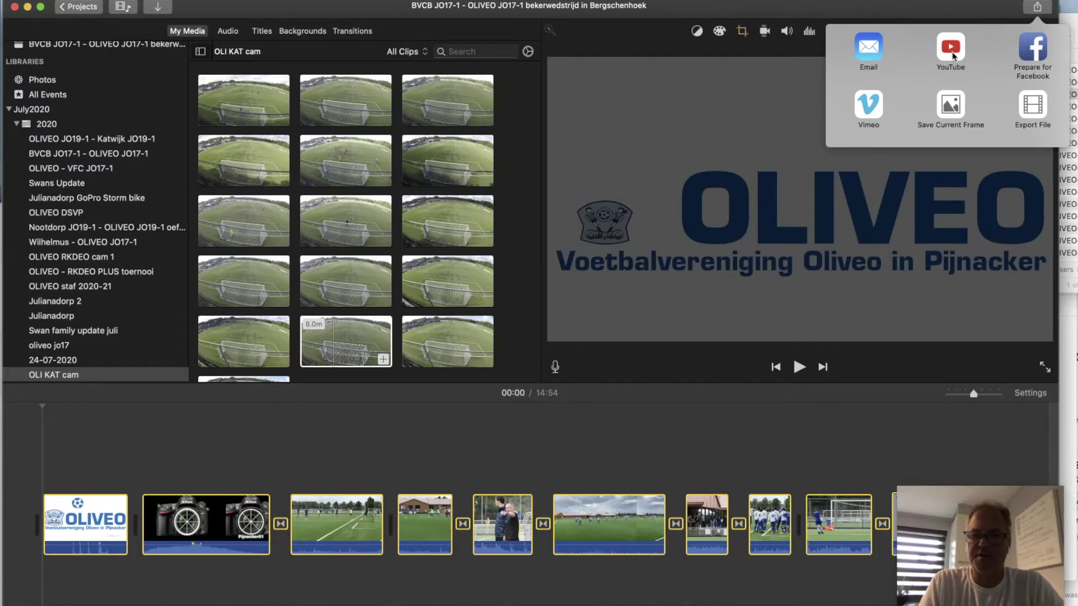
pyautogui.click(950, 52)
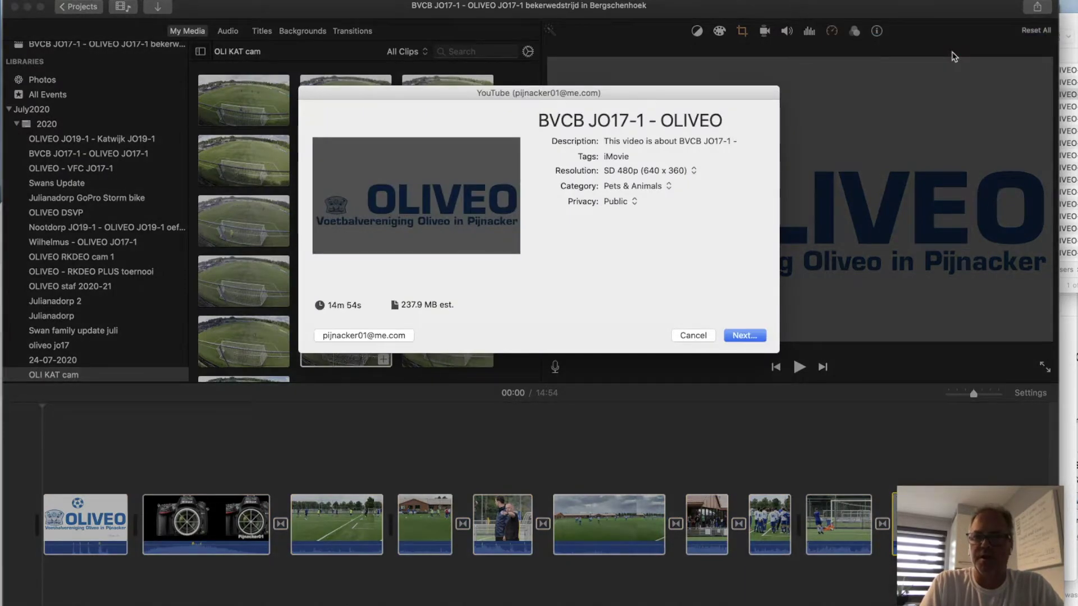
pyautogui.click(694, 171)
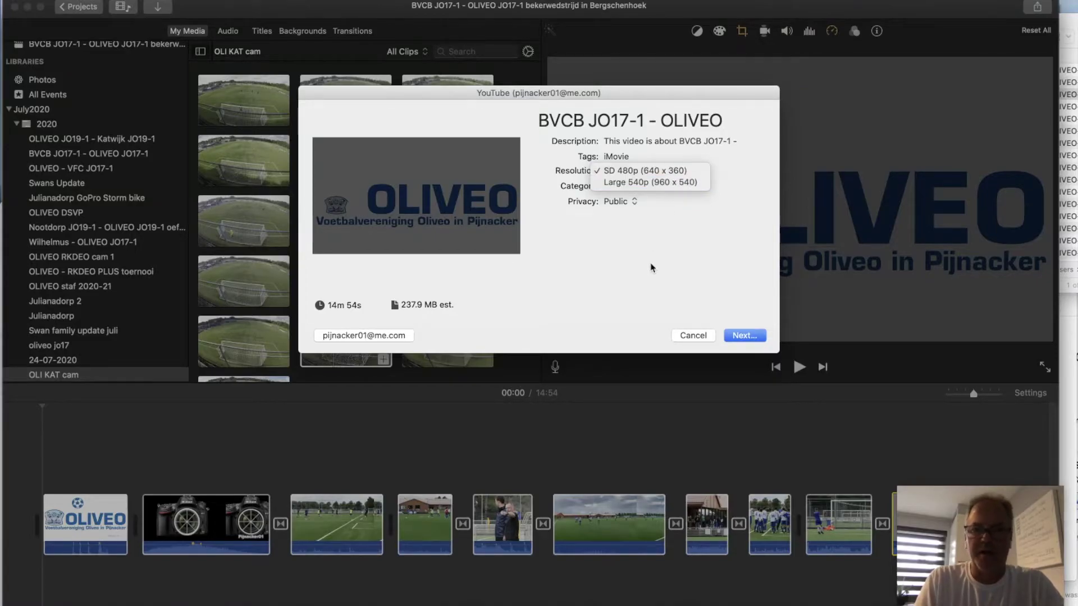
pyautogui.click(623, 274)
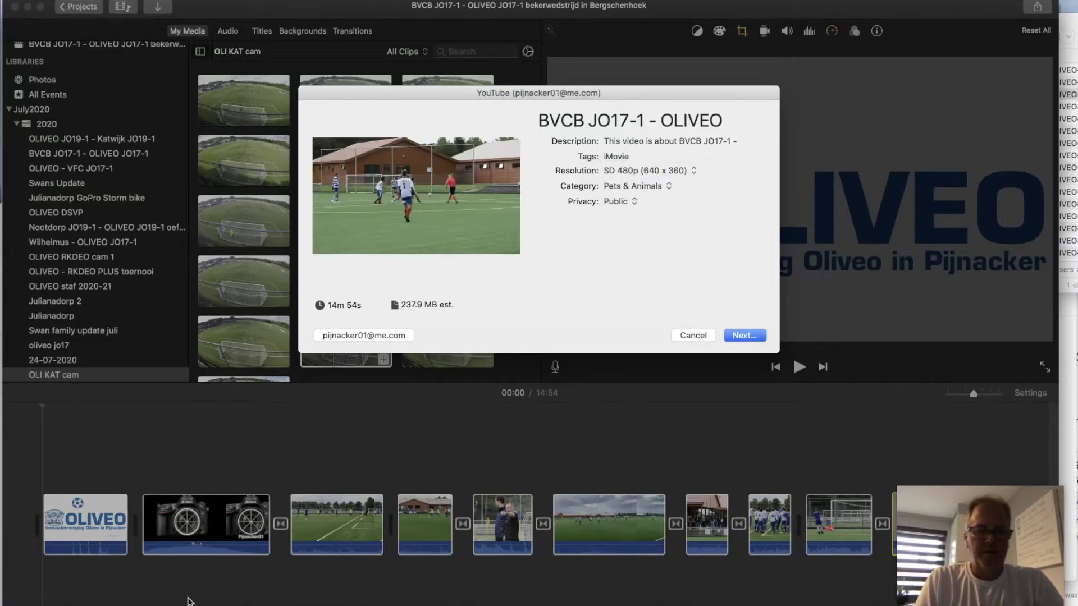
pyautogui.press('super+Tab')
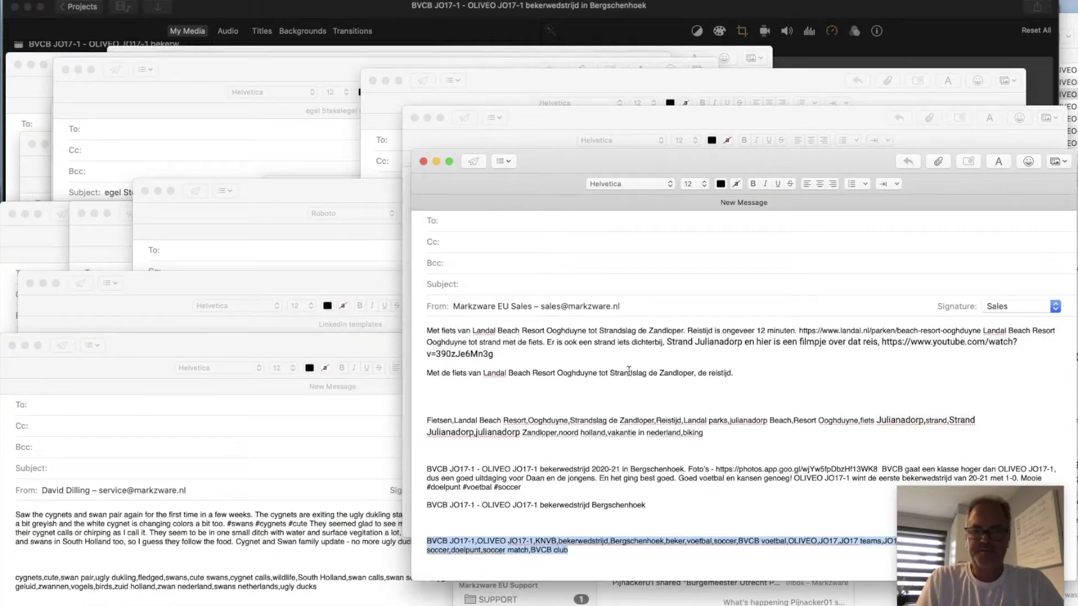
# Copy the BVCB description from the Mail draft into the YouTube description field.
pyautogui.click(609, 504)
pyautogui.moveTo(678, 510); pyautogui.dragTo(427, 466)
pyautogui.click(780, 7)
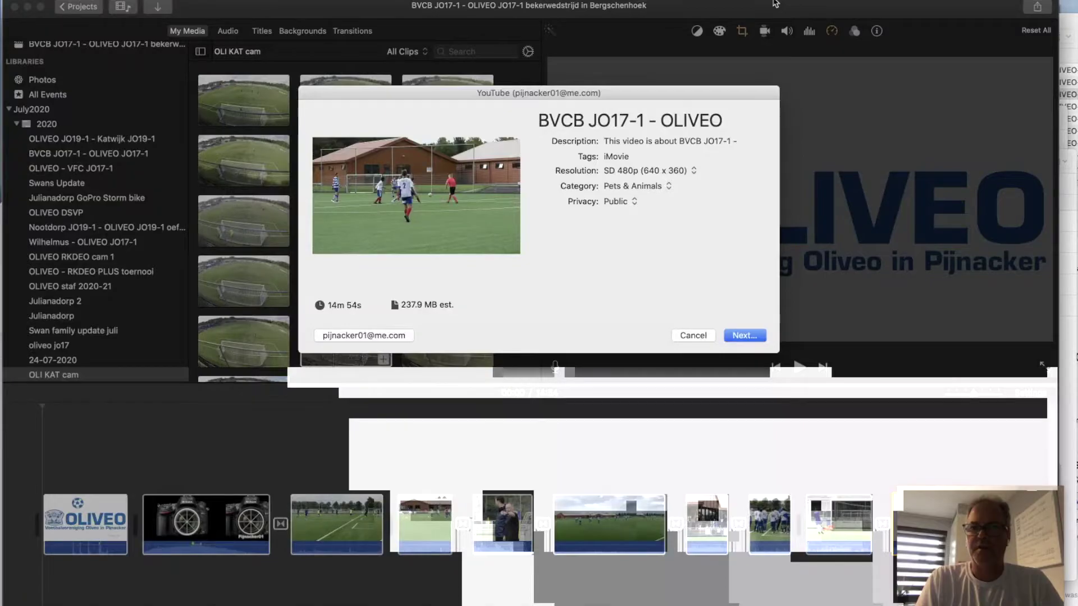
pyautogui.tripleClick(637, 146)
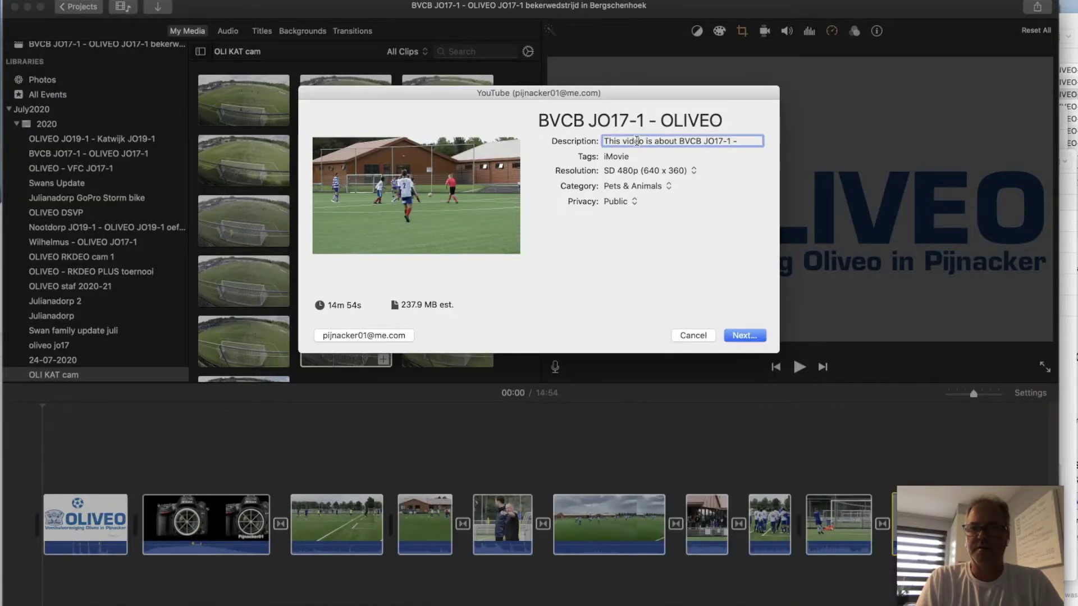
pyautogui.press('cmd+v')
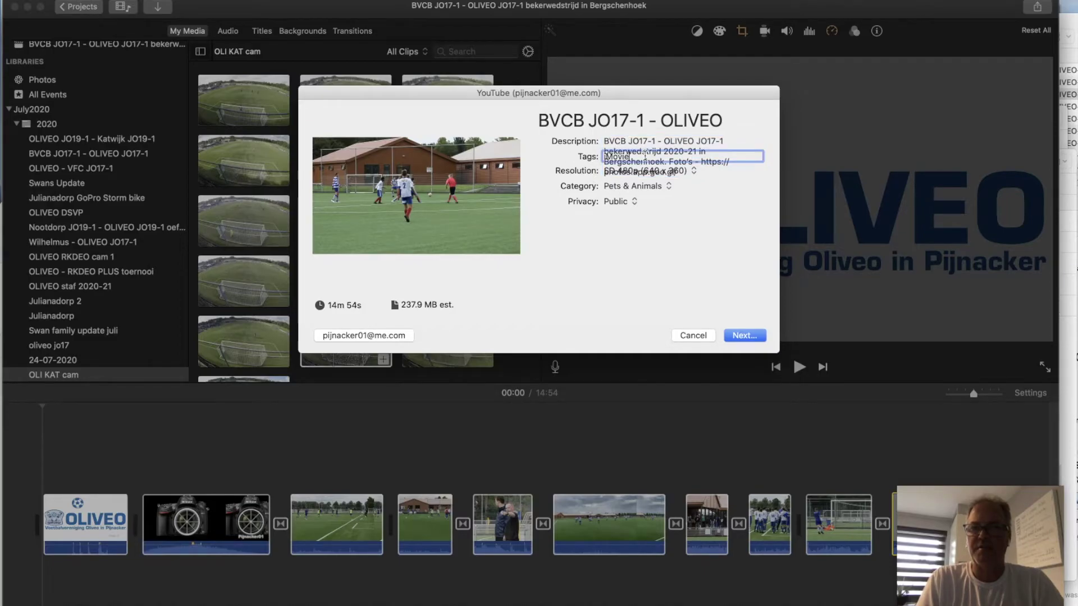
# Clear the YouTube description, select the video title, and cancel the upload.
pyautogui.click(642, 140)
pyautogui.press('super+a')
pyautogui.press('super+c')
pyautogui.press('BackSpace')
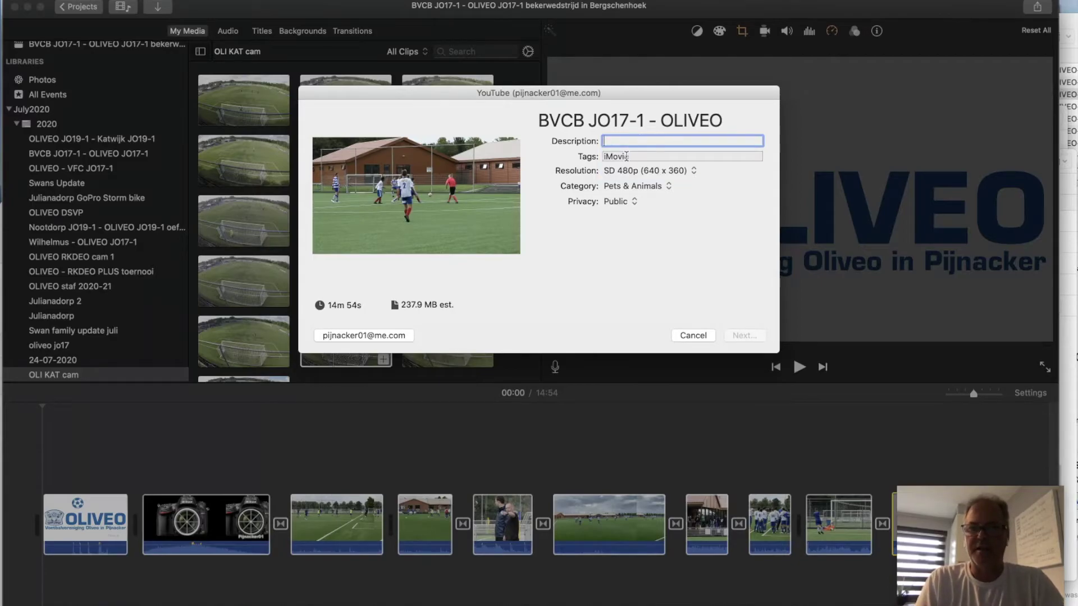
pyautogui.click(618, 119)
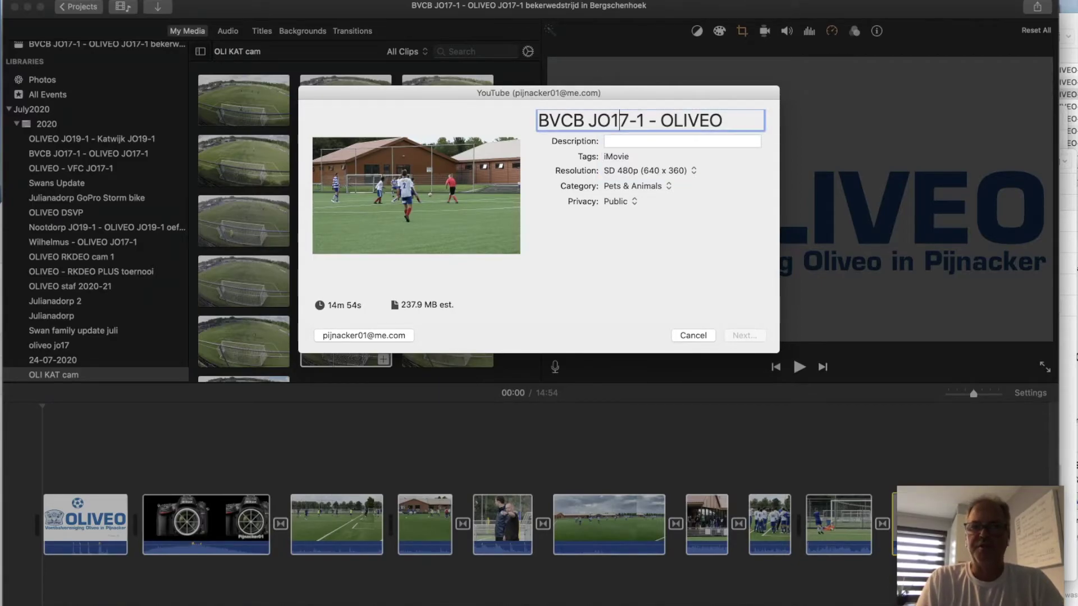
pyautogui.moveTo(648, 123); pyautogui.dragTo(738, 139)
pyautogui.moveTo(681, 116); pyautogui.dragTo(570, 185)
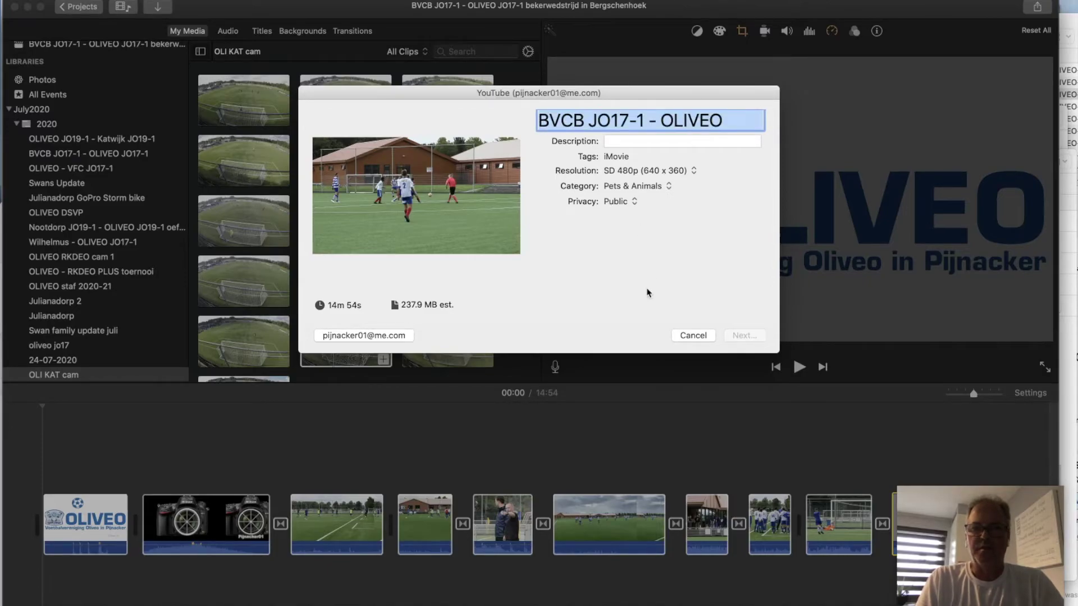
pyautogui.click(693, 335)
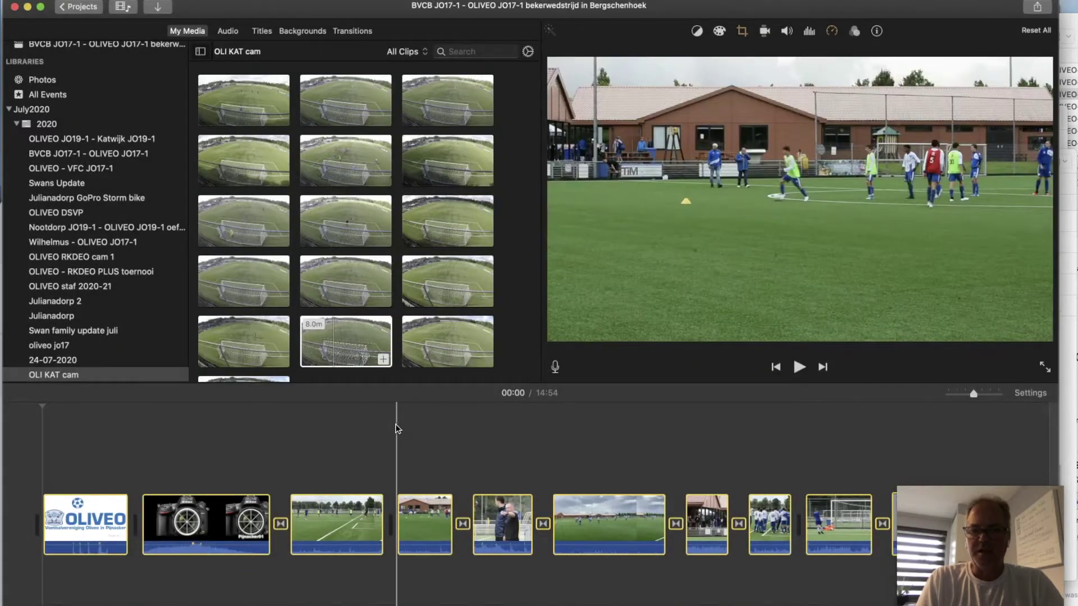
# Start a Video and Audio file export at 1080p 60, High quality.
pyautogui.click(1042, 6)
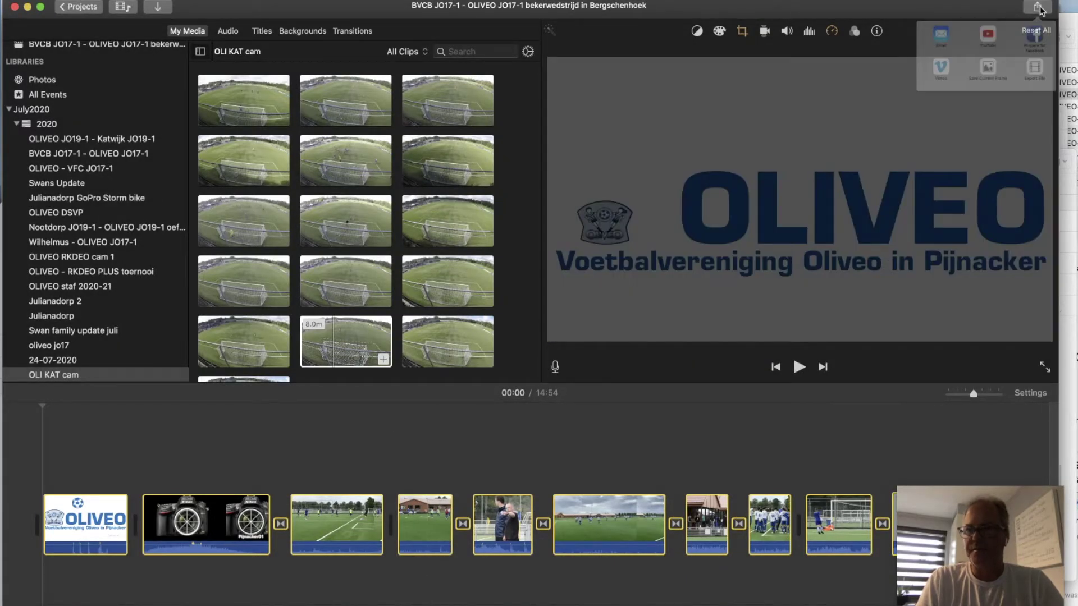
pyautogui.click(1023, 108)
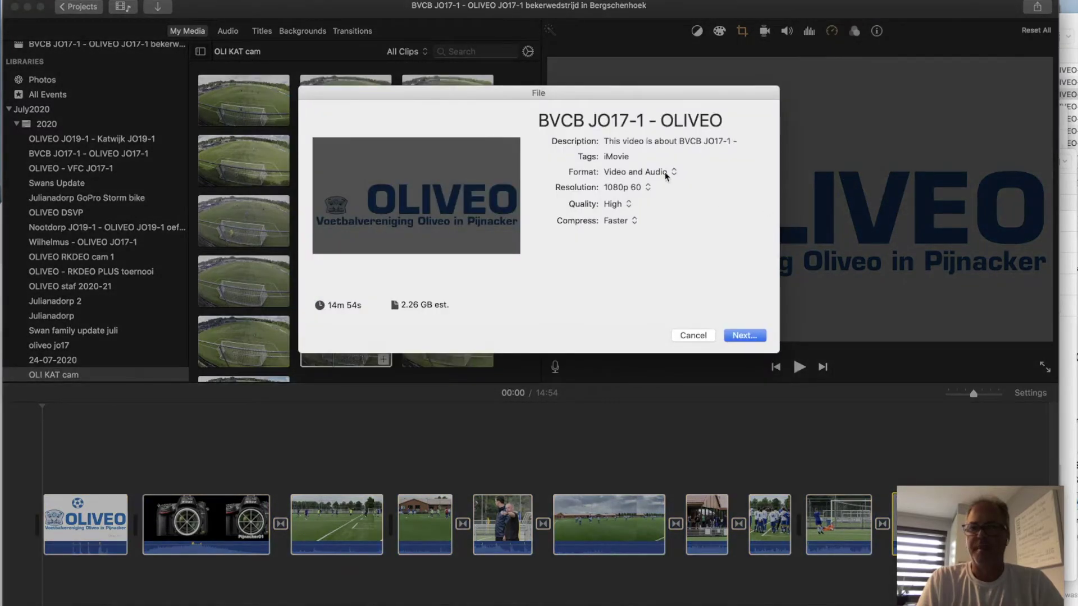
pyautogui.click(651, 188)
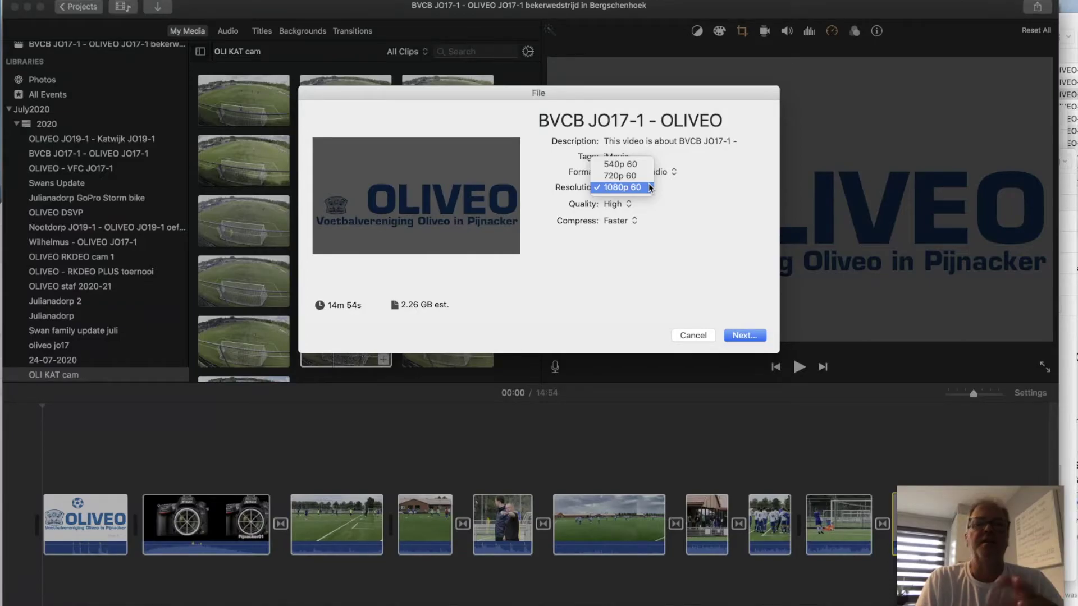
pyautogui.click(639, 189)
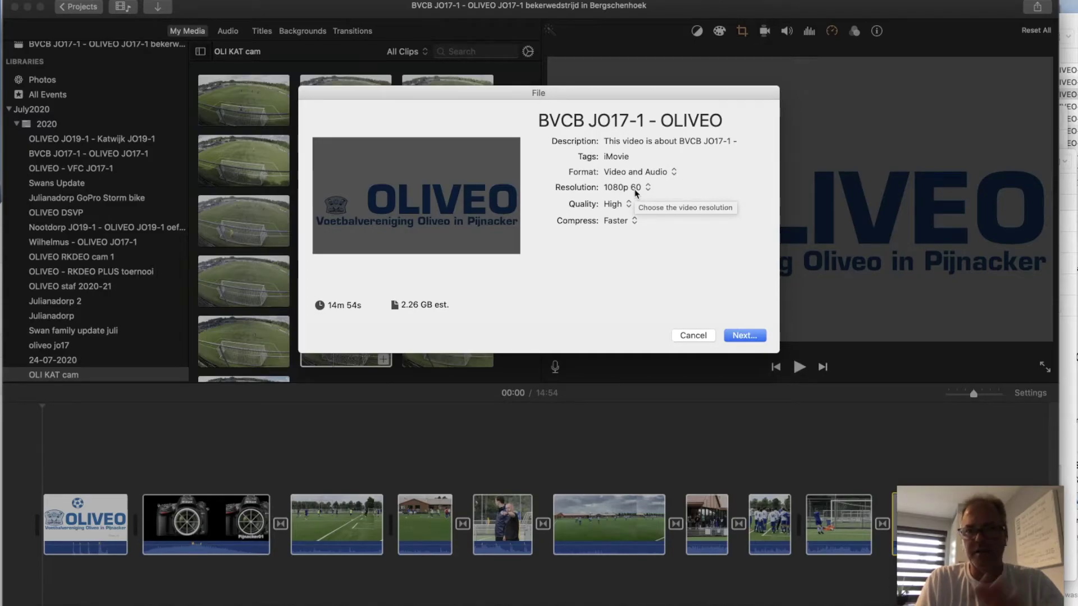
pyautogui.click(675, 140)
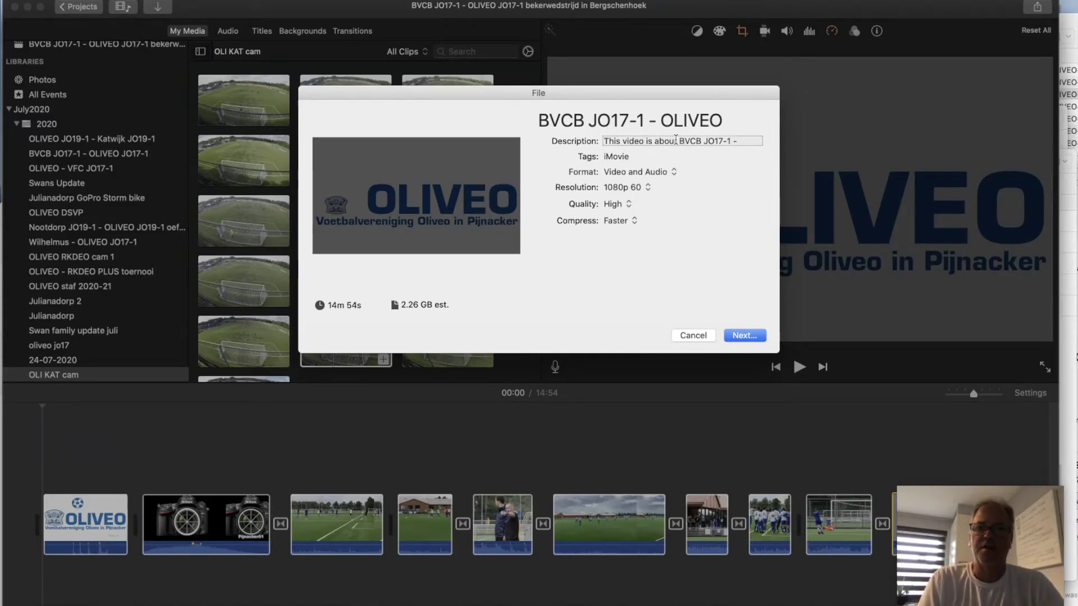
# Replace the export description with the pasted match write-up.
pyautogui.click(698, 120)
pyautogui.moveTo(698, 120); pyautogui.dragTo(756, 153)
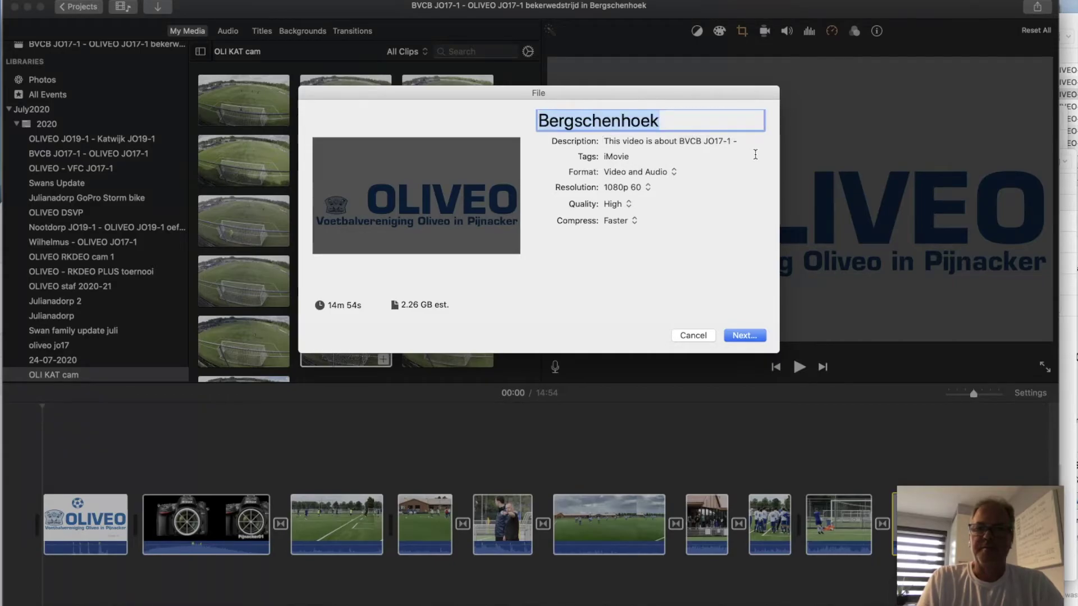
pyautogui.click(691, 139)
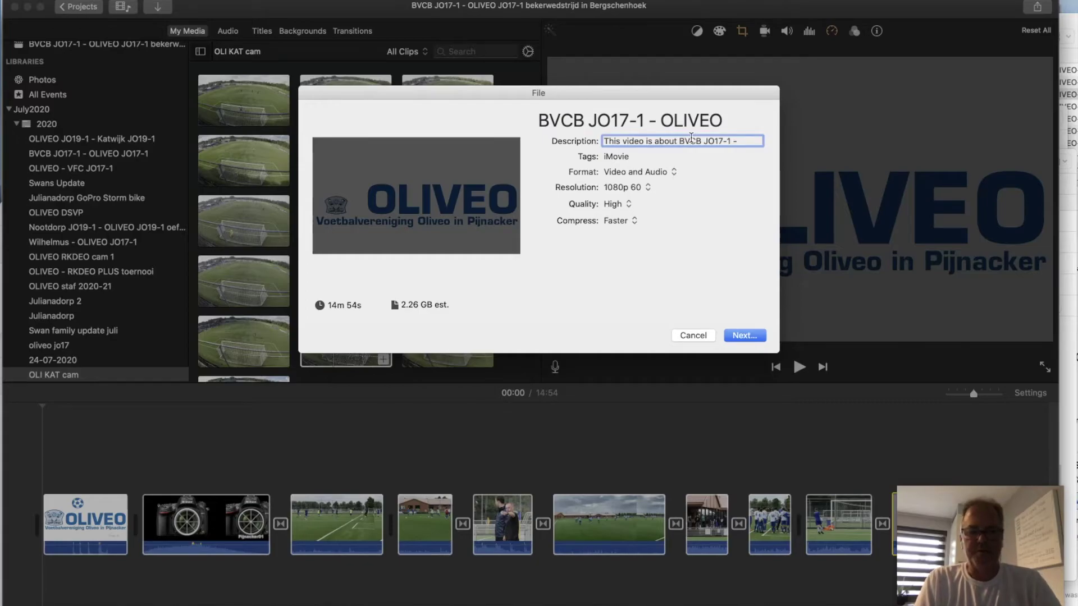
pyautogui.press('super+a')
pyautogui.press('super+v')
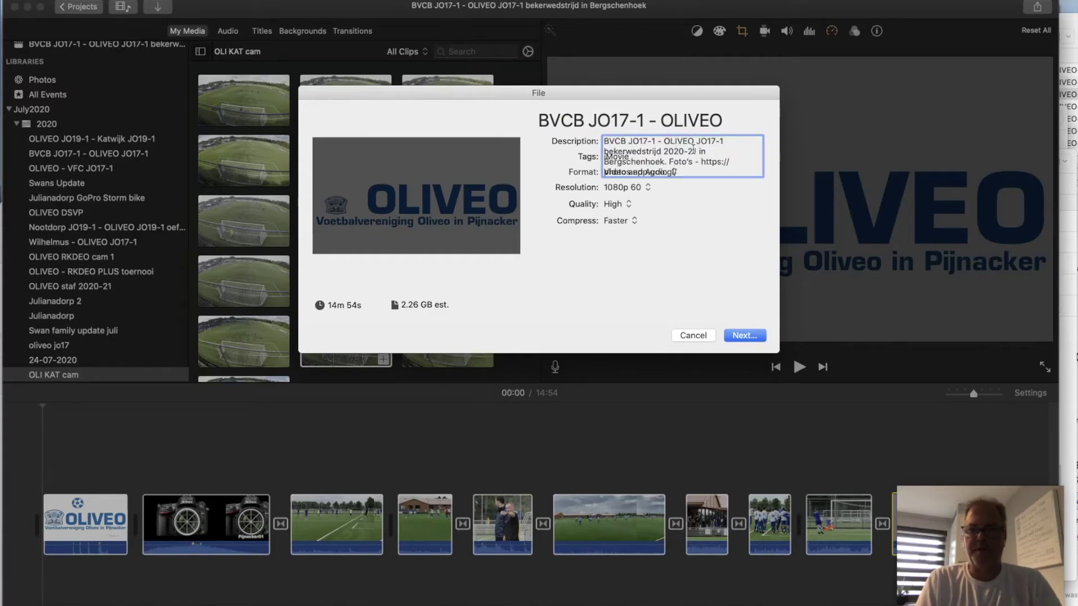
pyautogui.click(607, 157)
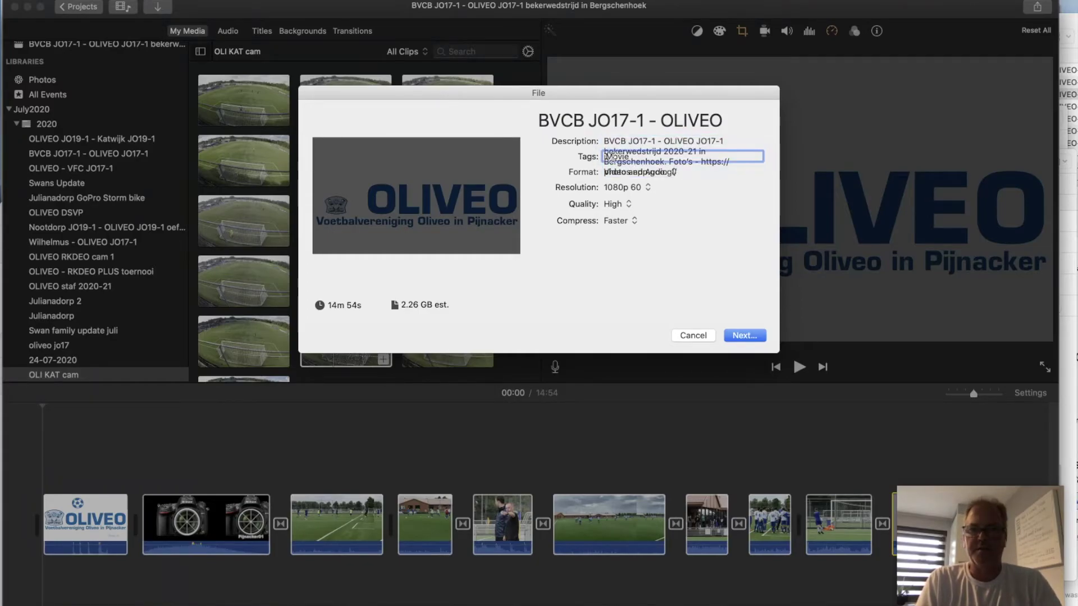
# Copy the tag list from the Mail draft into Tags and continue to saving.
pyautogui.press('super+Tab')
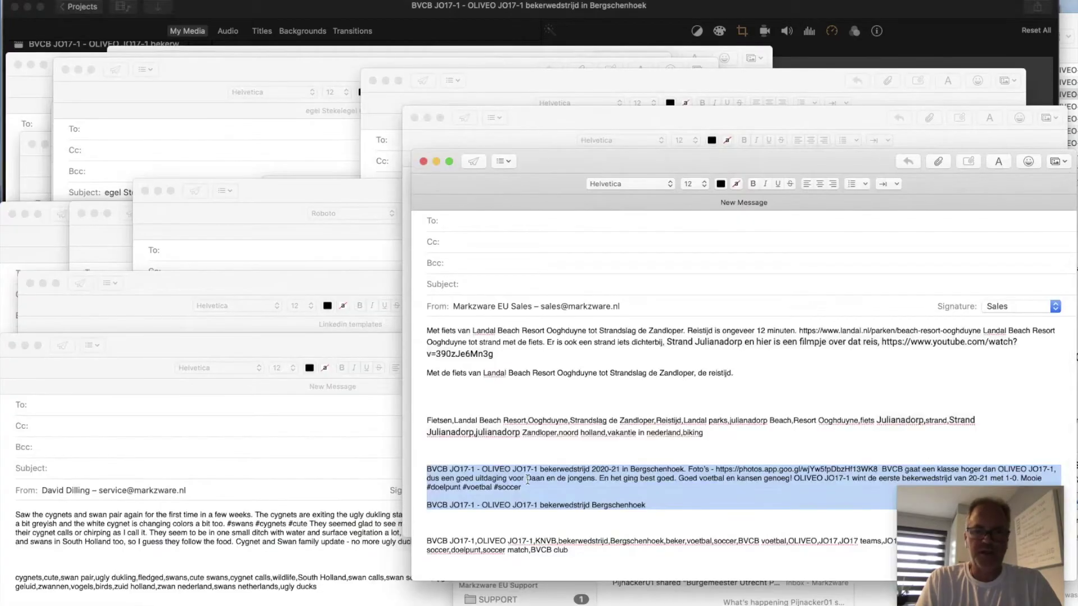
pyautogui.moveTo(569, 552); pyautogui.dragTo(424, 540)
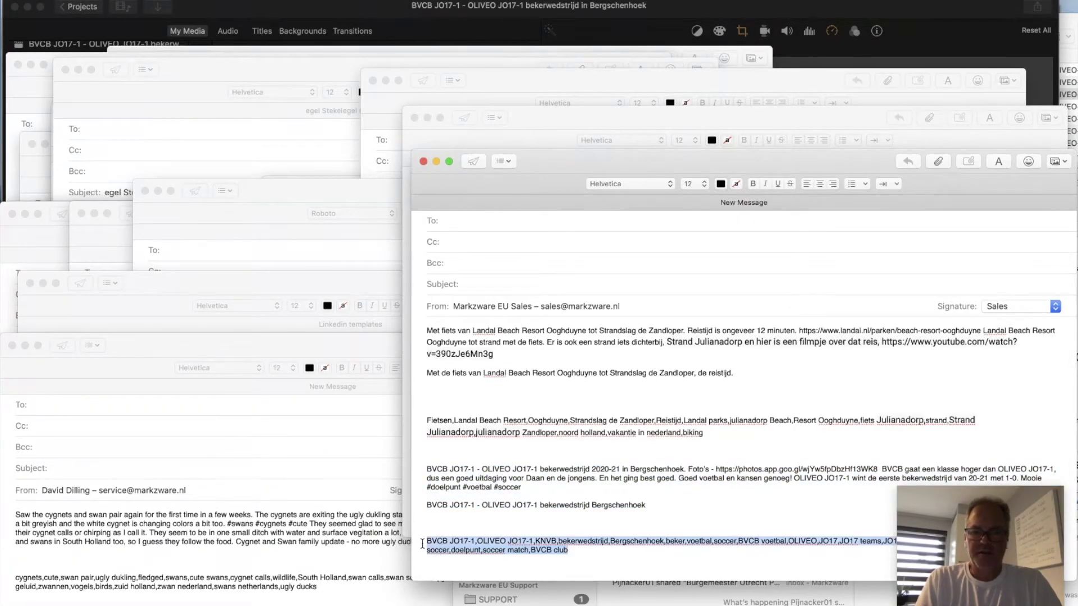
pyautogui.press('super+Tab')
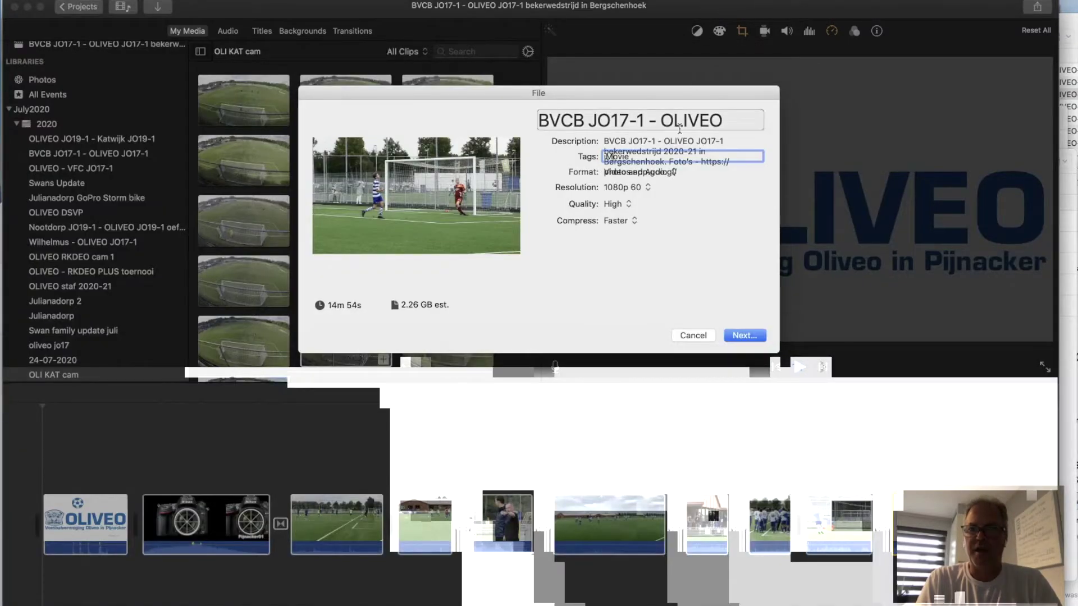
pyautogui.click(630, 159)
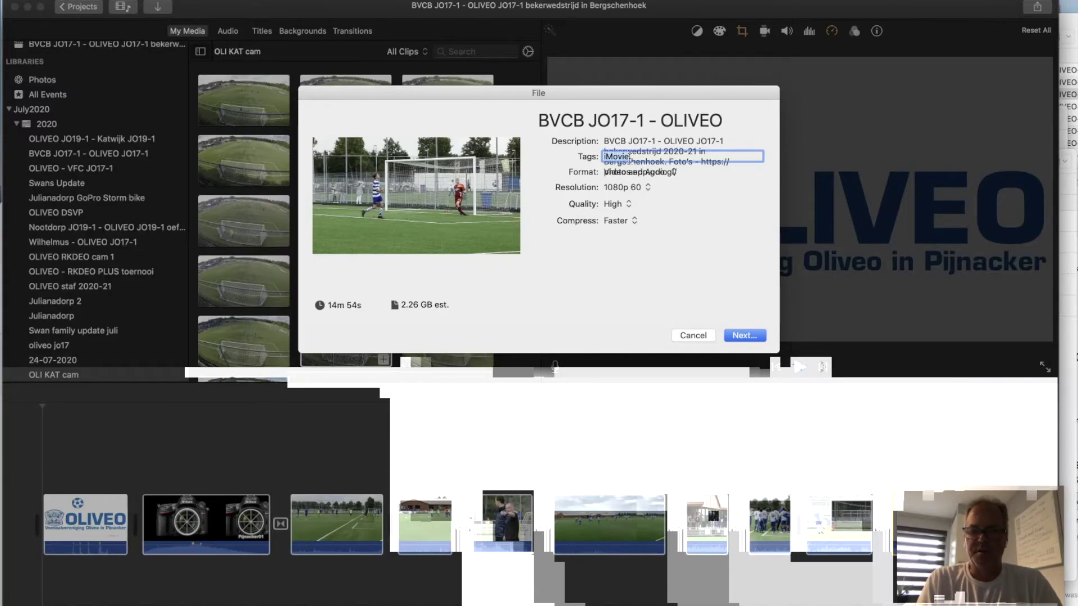
pyautogui.write('BVCB JO17-1 - OLIVEO')
pyautogui.click(633, 141)
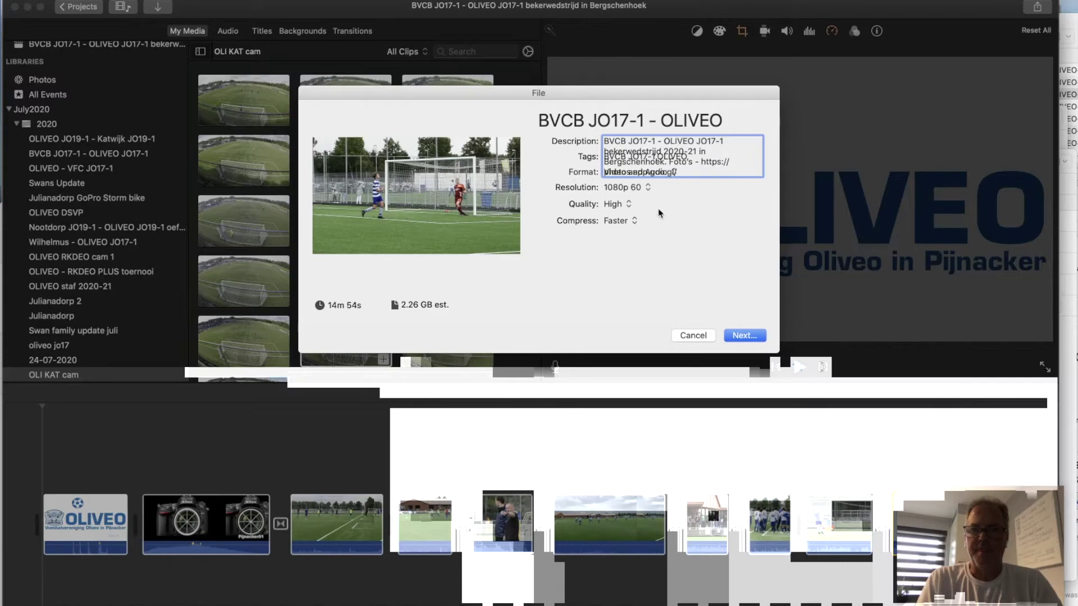
pyautogui.click(744, 335)
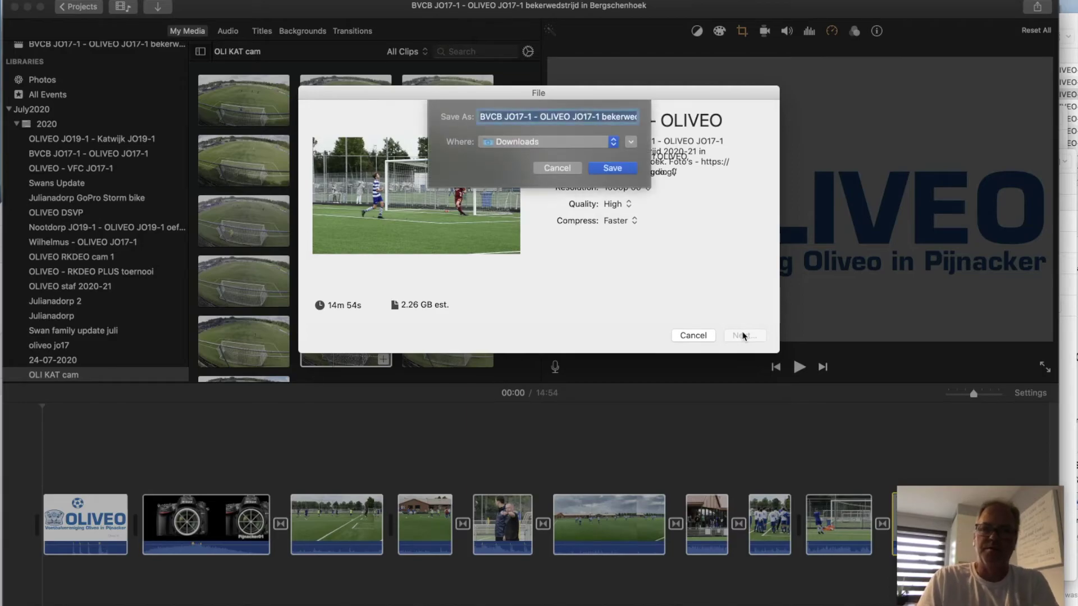
# Save the 1080p export to Downloads, then close the App Store updates window.
pyautogui.click(619, 168)
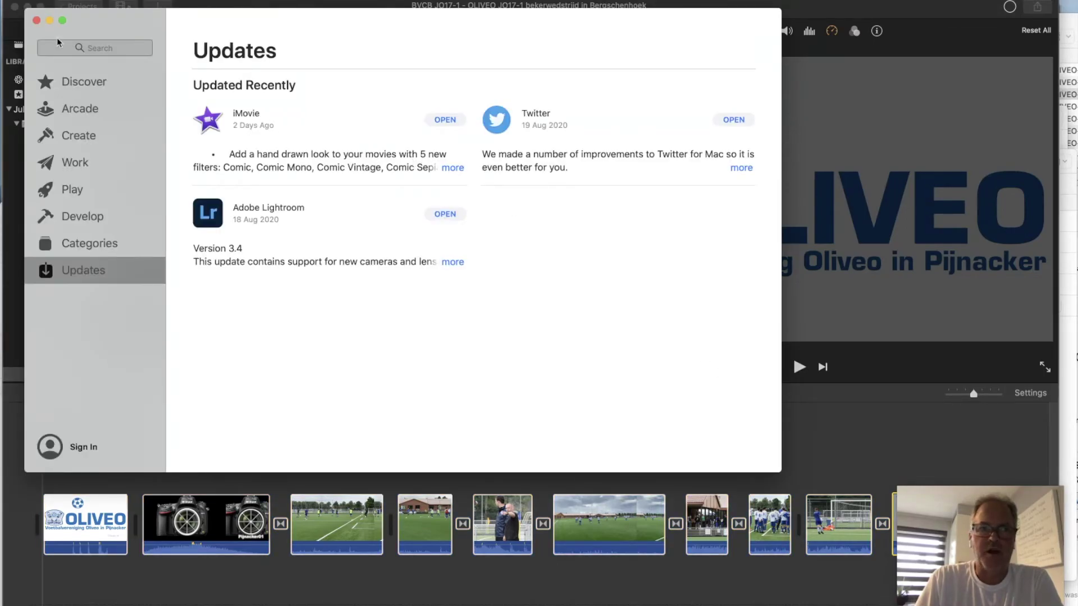
pyautogui.click(36, 20)
pyautogui.click(12, 6)
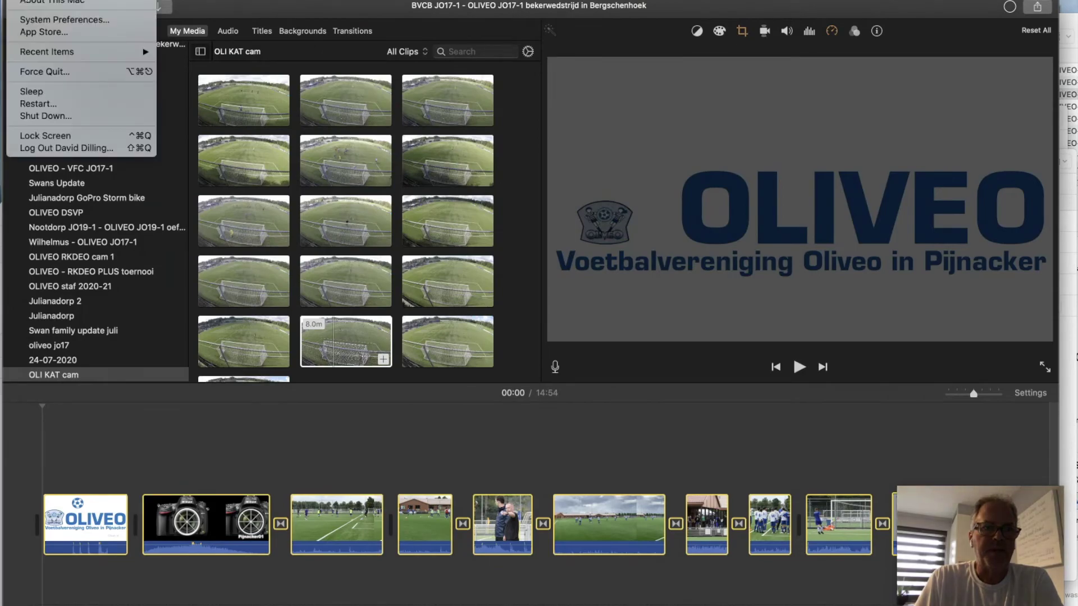
# Dismiss the Apple menu and show About iMovie, version 10.1.15.
pyautogui.click(201, 2)
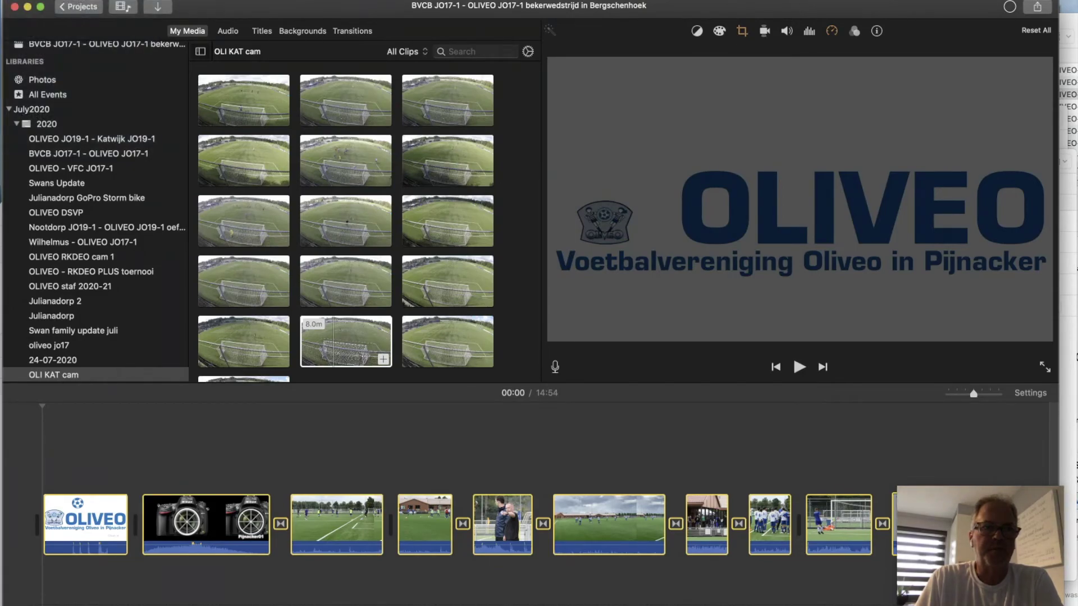
pyautogui.click(45, 1)
pyautogui.click(69, 1)
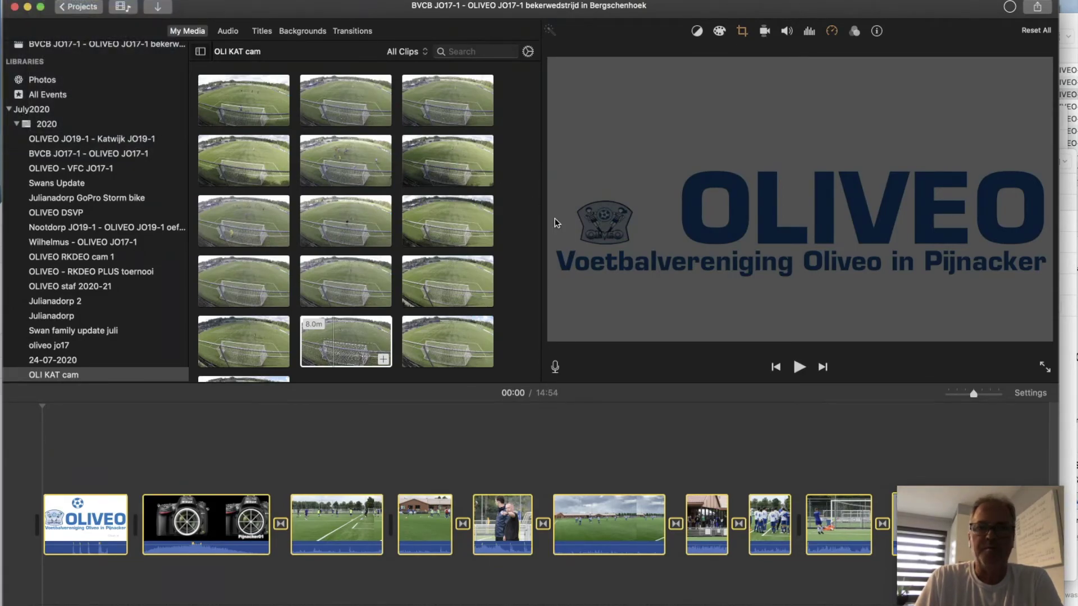